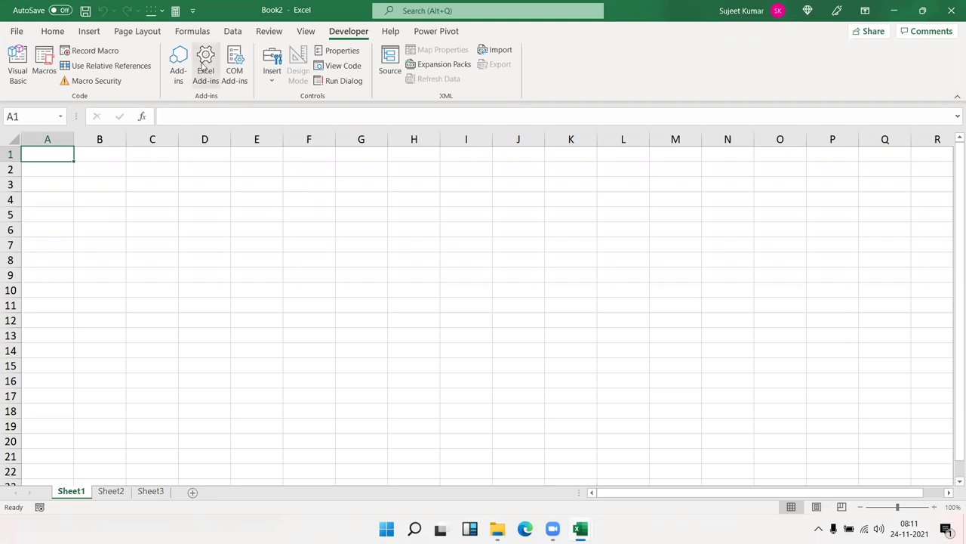
Open the VBA editor for Book2, then minimize everything to show the Windows desktop
click(6, 76)
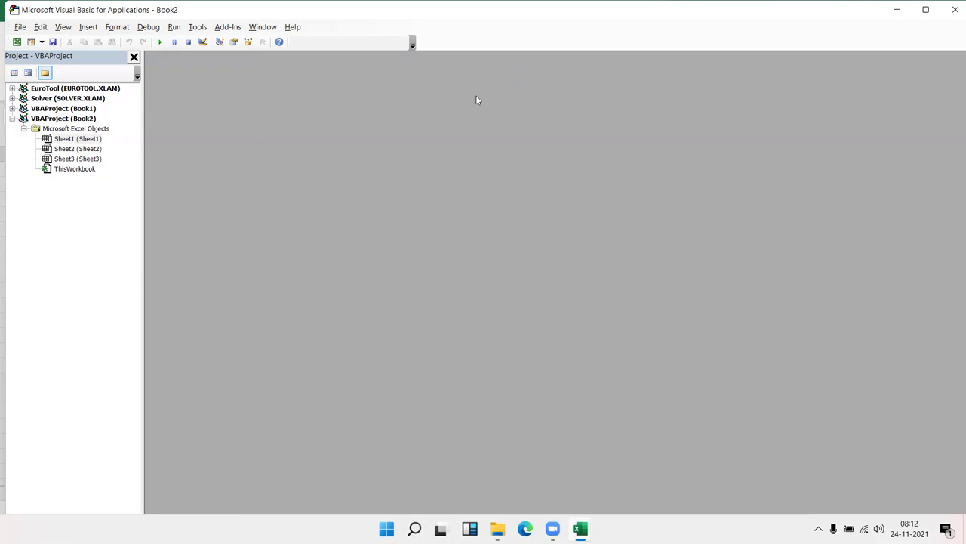
key(super+d)
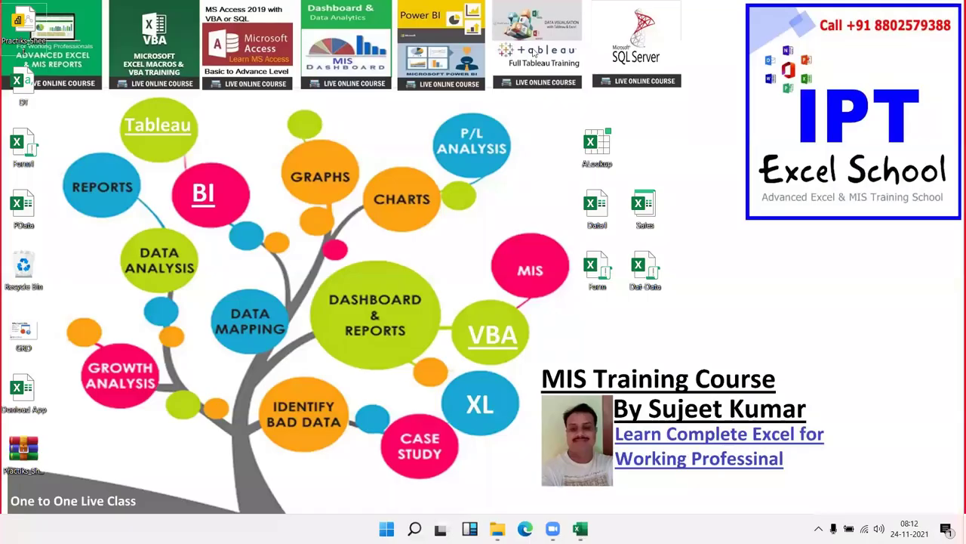
Bring the blank Book1 Excel workbook back to the front from the taskbar
click(542, 209)
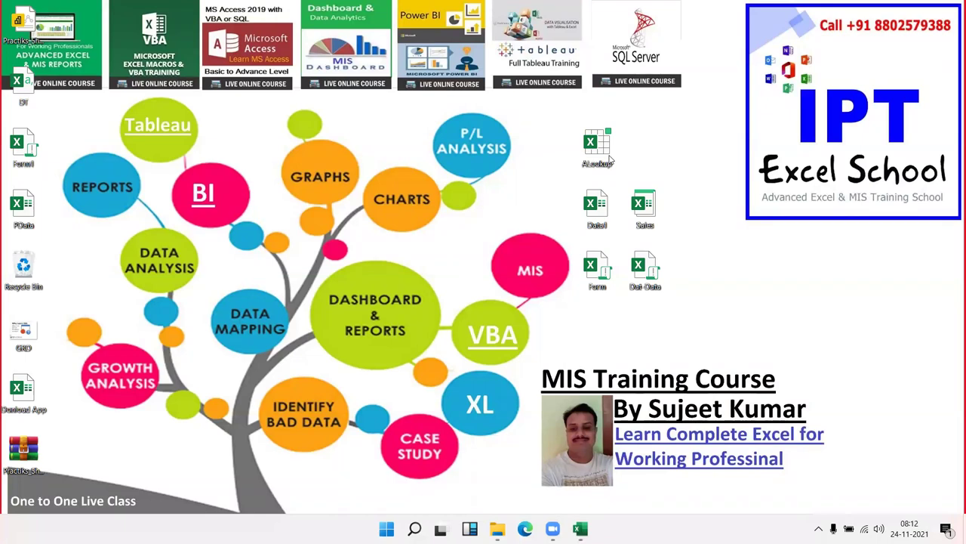
mouse_move(580, 529)
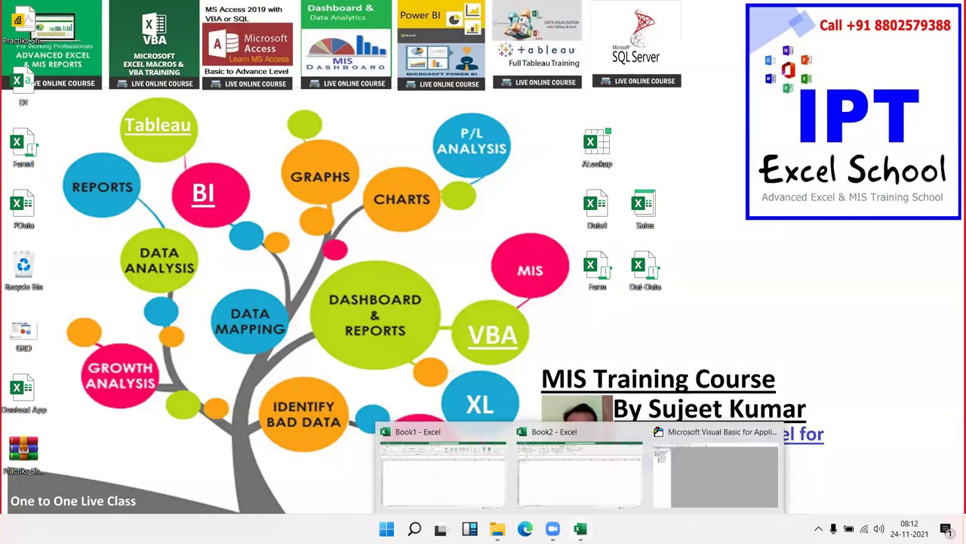
click(472, 496)
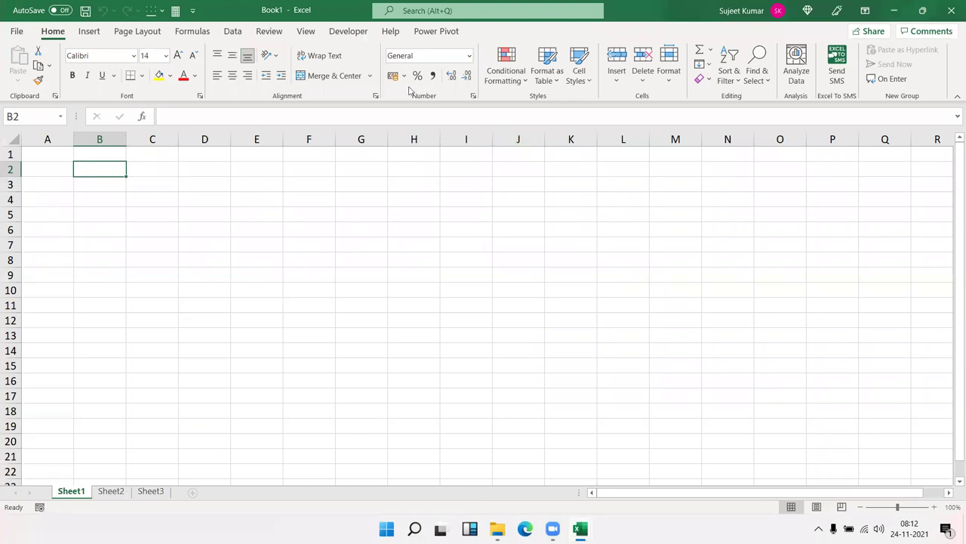
Confirm the Developer tab is checked under Main Tabs in Excel Options' Customize Ribbon page
click(354, 33)
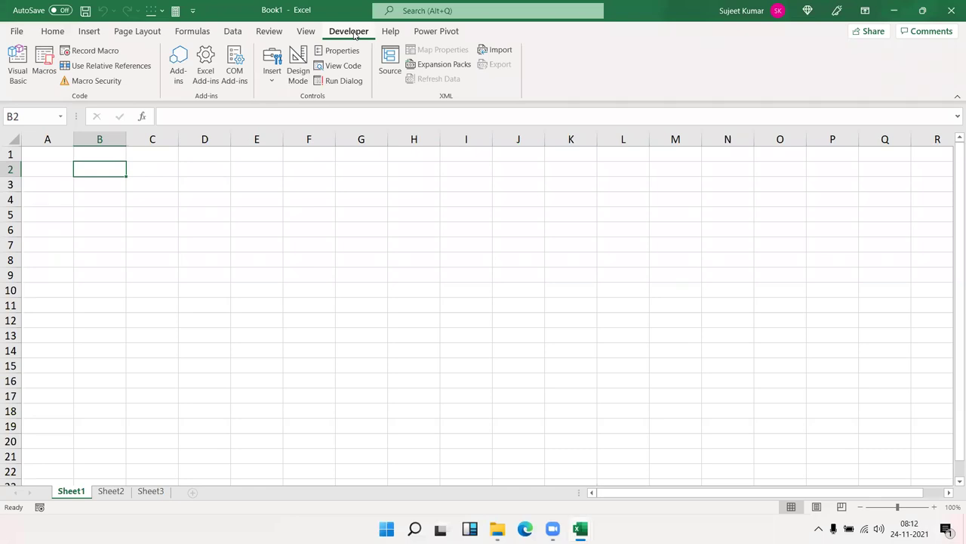
click(26, 32)
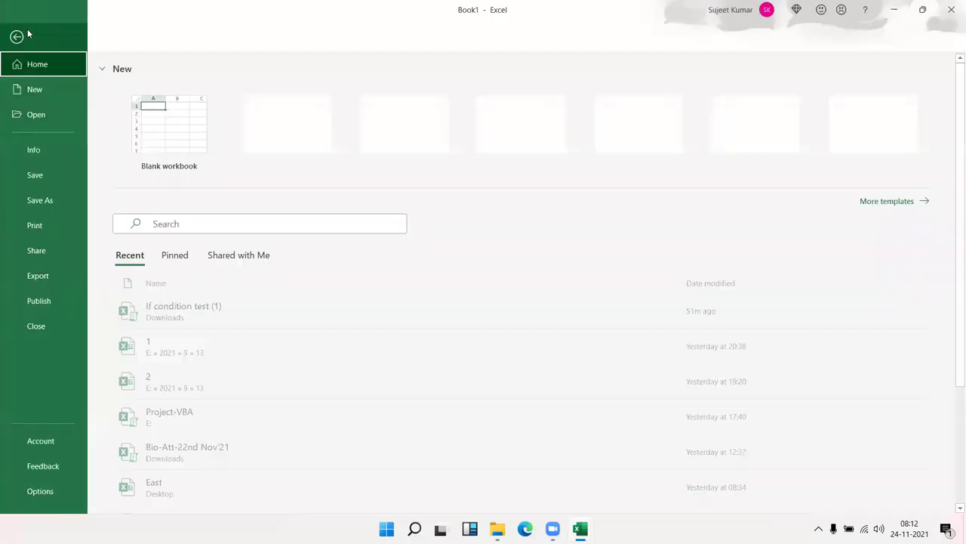
click(72, 483)
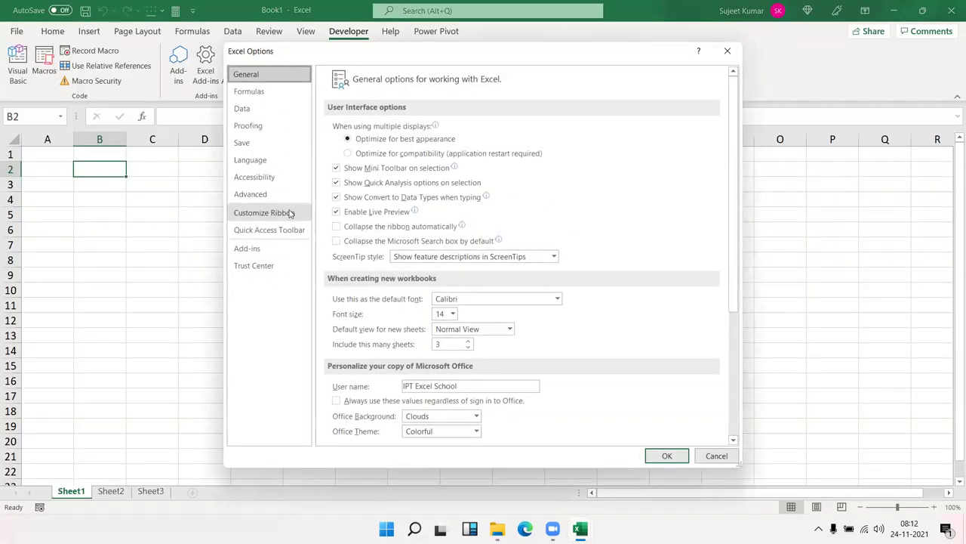
click(290, 214)
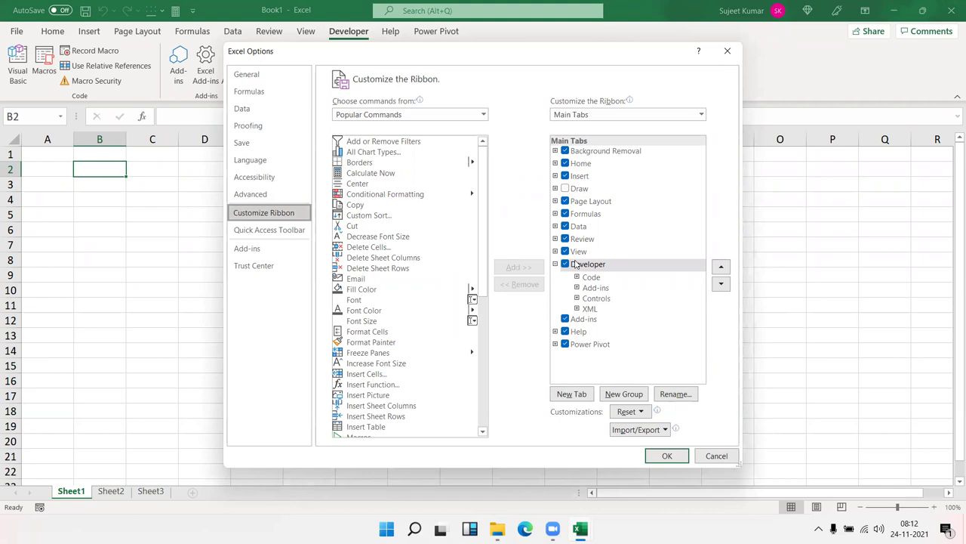
key(Return)
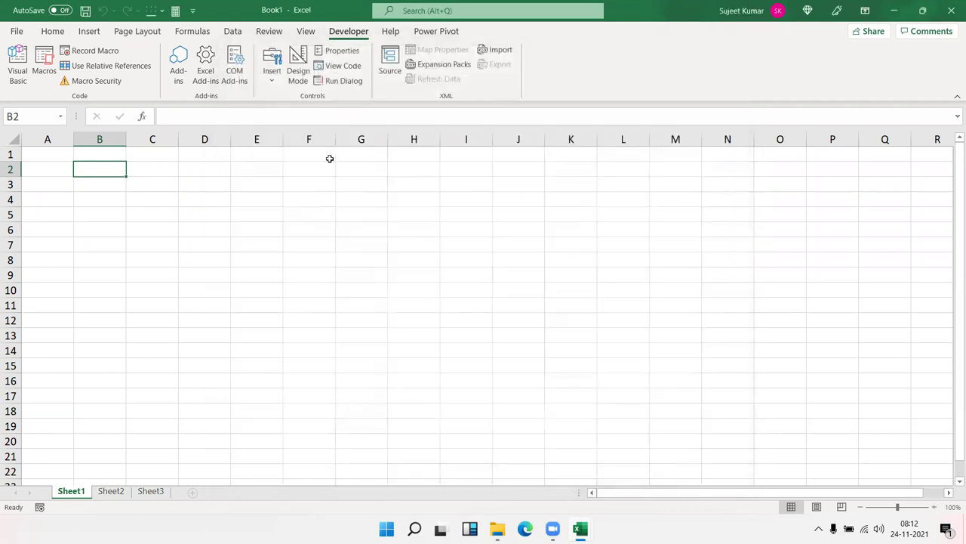
Set Macro Security to Enable VBA macros and return to the Book1 worksheet
click(107, 88)
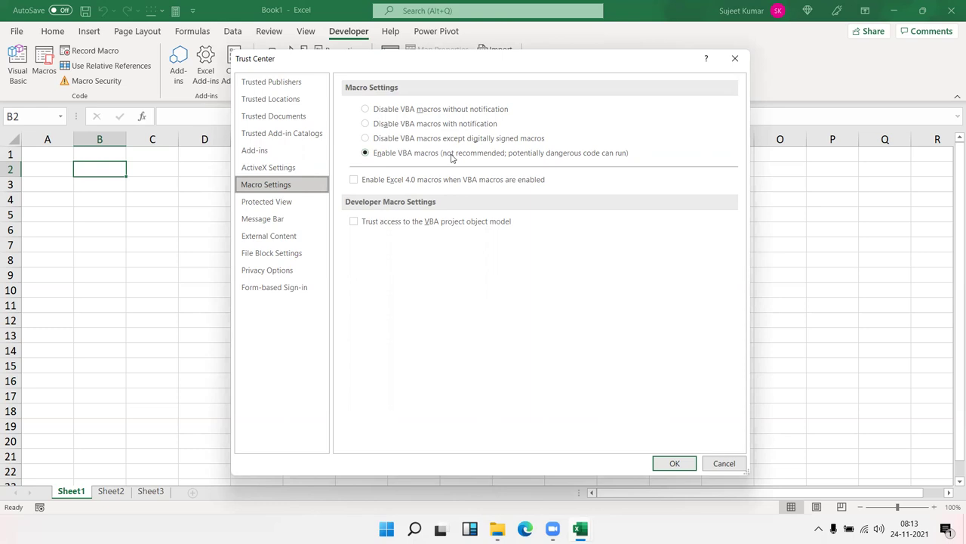
key(Return)
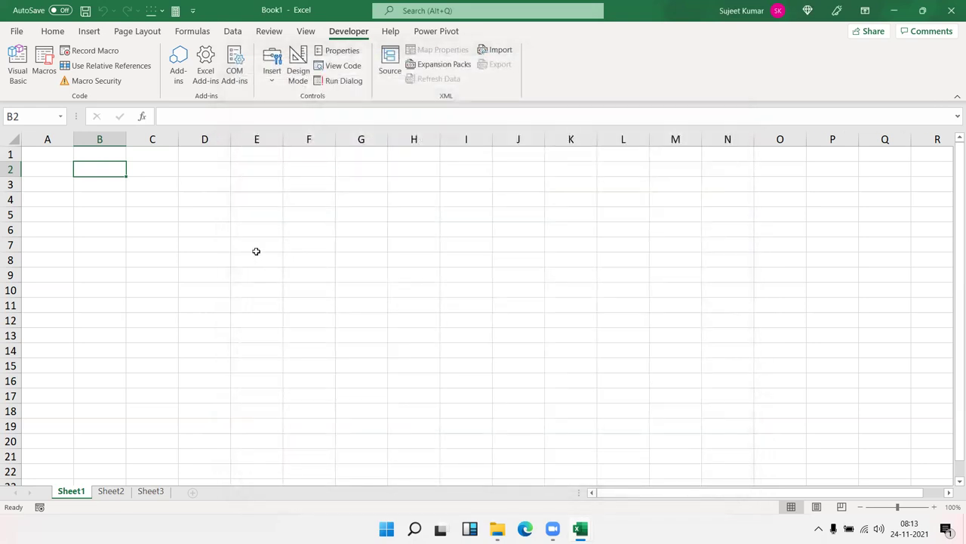
click(248, 251)
Save Book1 as an Excel Macro-Enabled Workbook (*.xlsm)
key(ctrl+s)
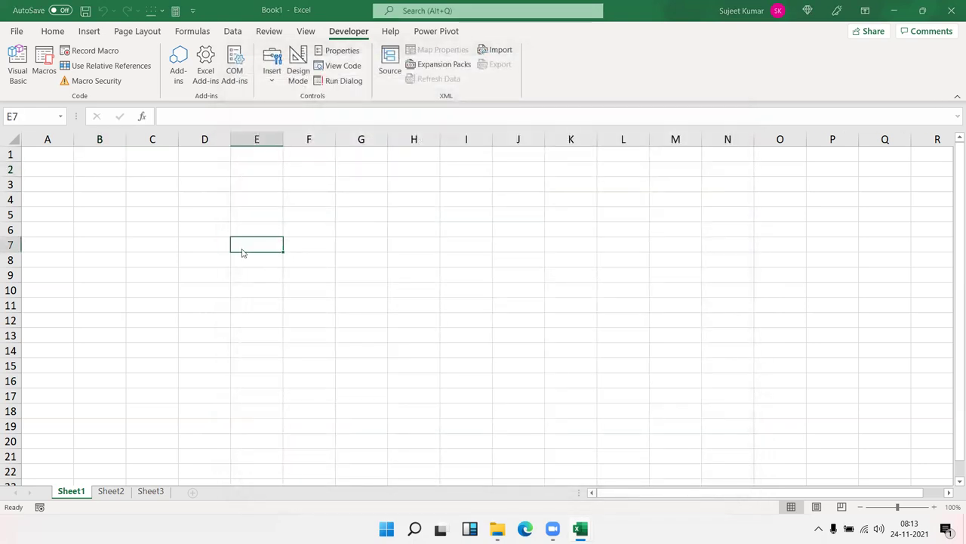
click(598, 227)
click(599, 227)
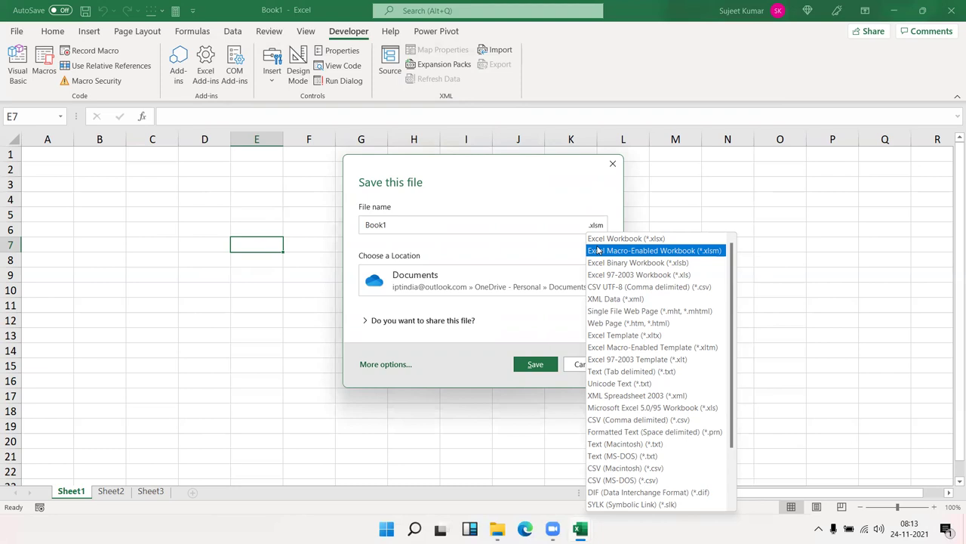
click(598, 250)
key(Return)
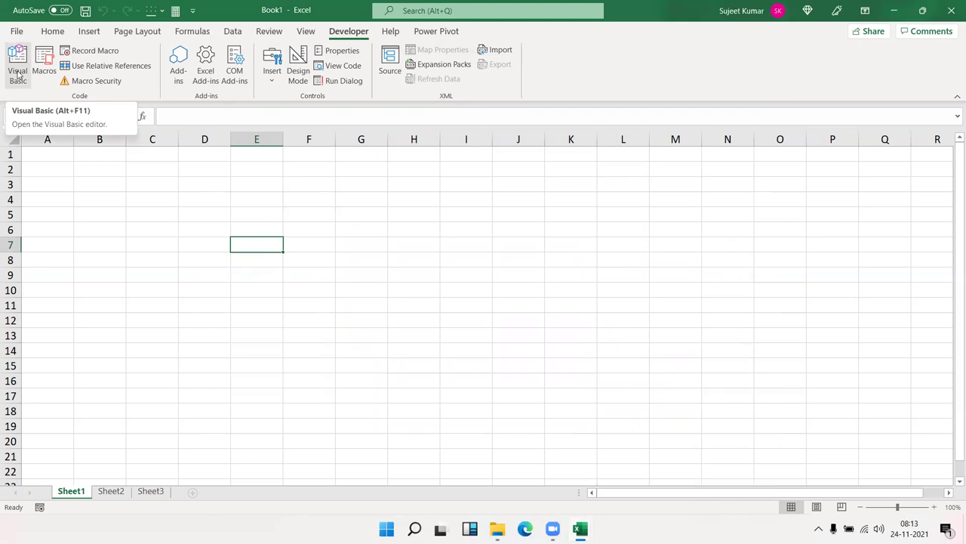
Open the VBA editor for Book1 and restore its Project Explorer pane
click(19, 73)
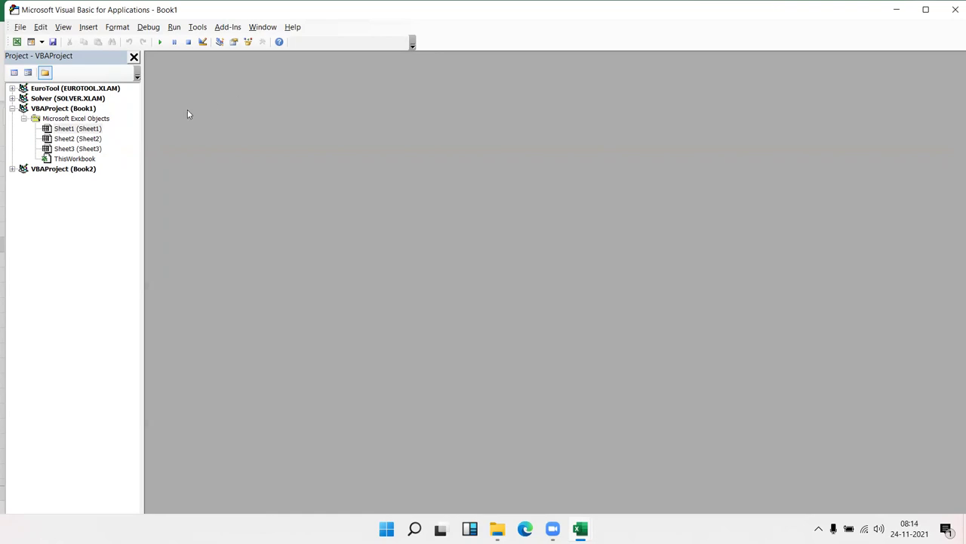
click(129, 60)
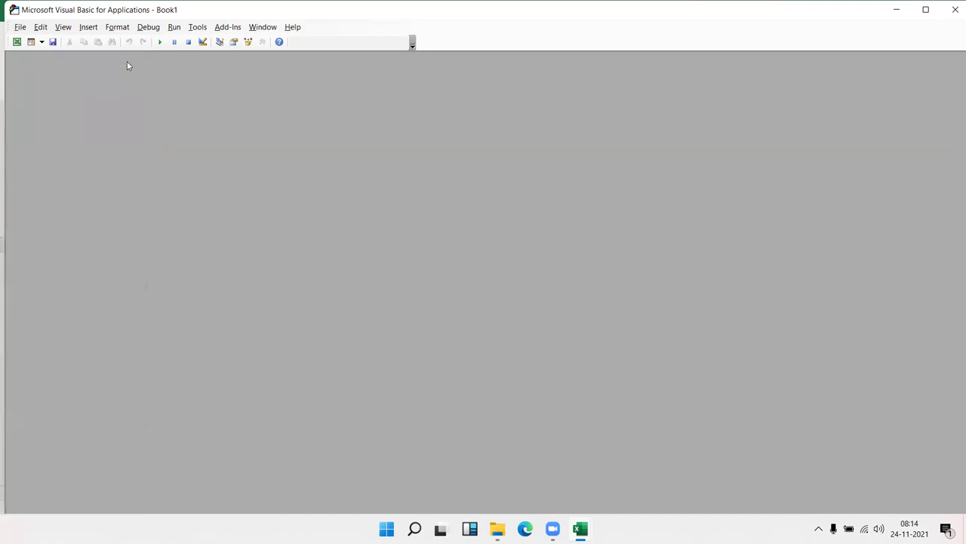
click(220, 43)
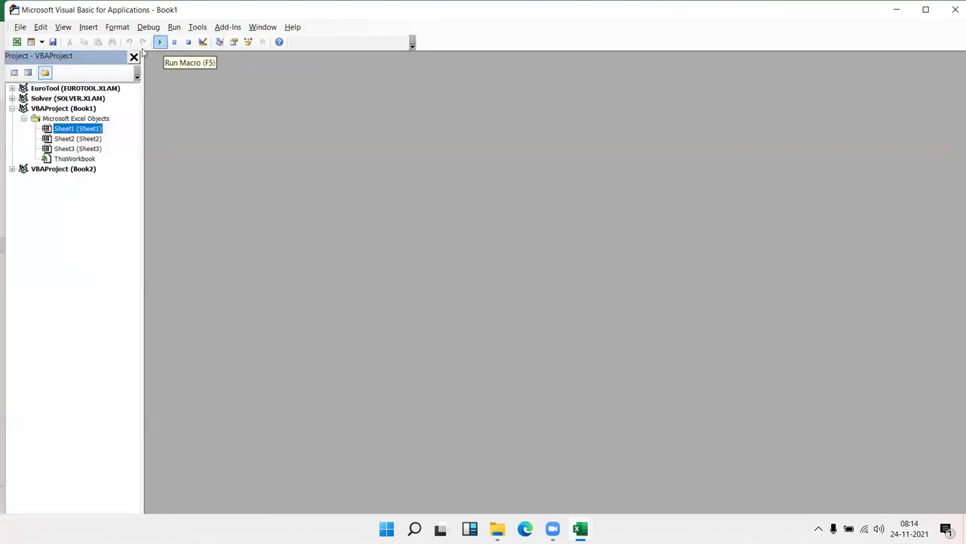
click(63, 28)
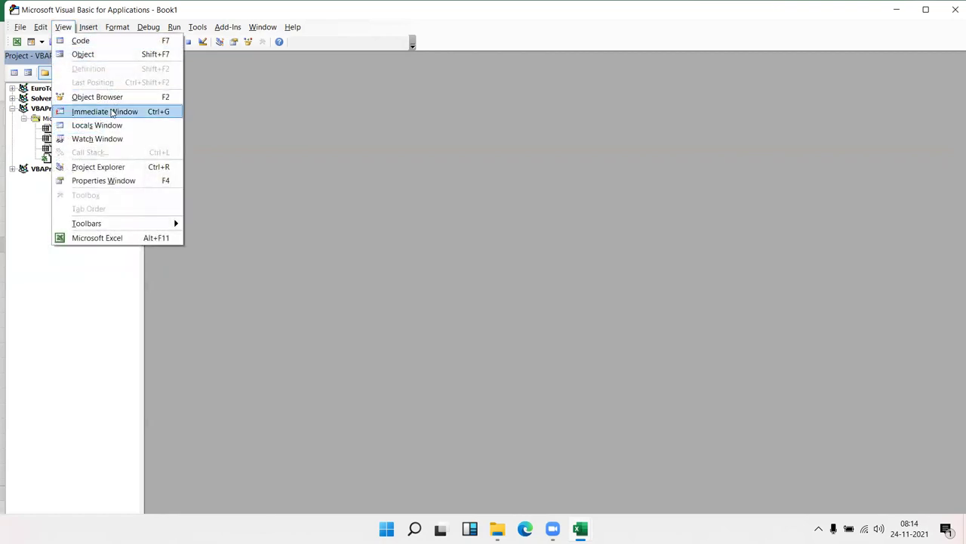
click(83, 284)
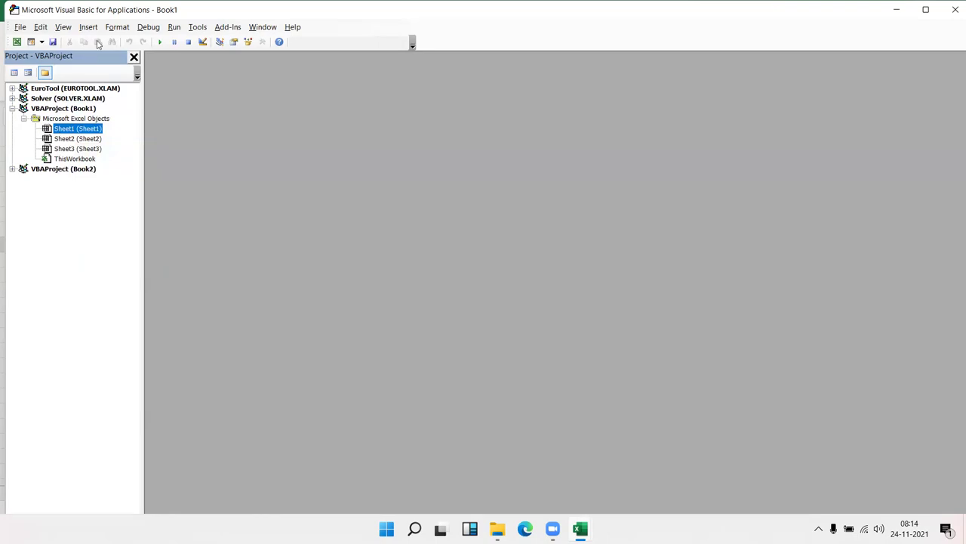
Show the Properties window for Sheet1, then go back to the Excel workbook window
click(232, 43)
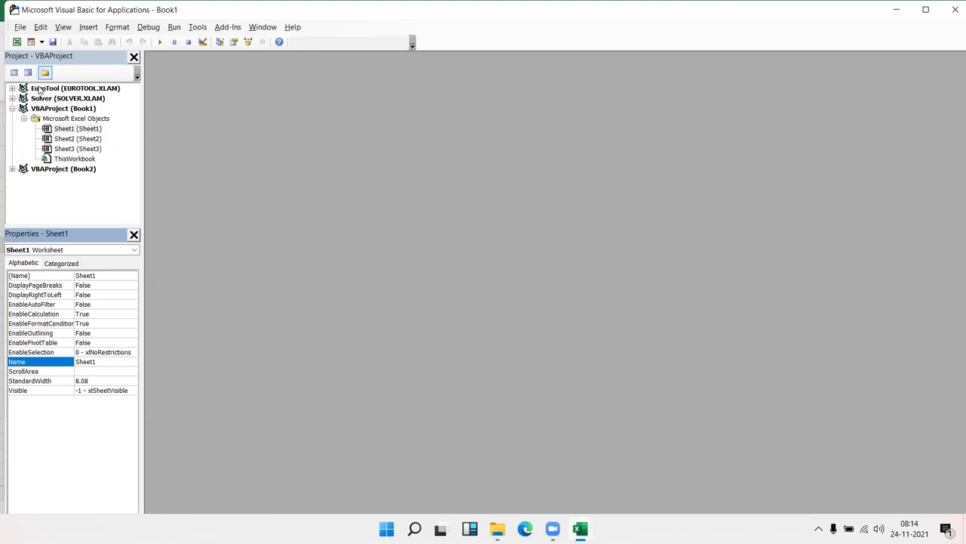
click(68, 129)
click(580, 528)
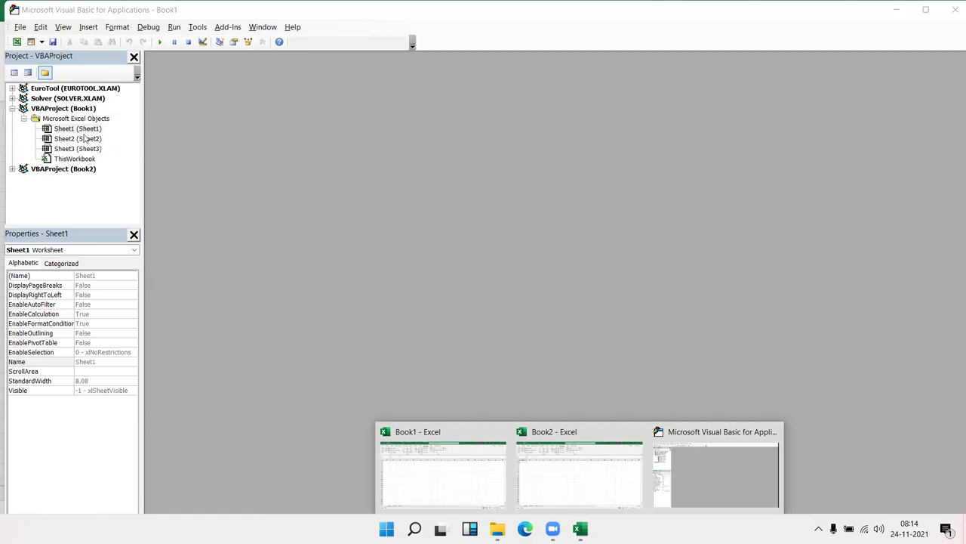
click(89, 167)
click(12, 109)
click(13, 109)
click(12, 109)
click(13, 109)
key(alt+F11)
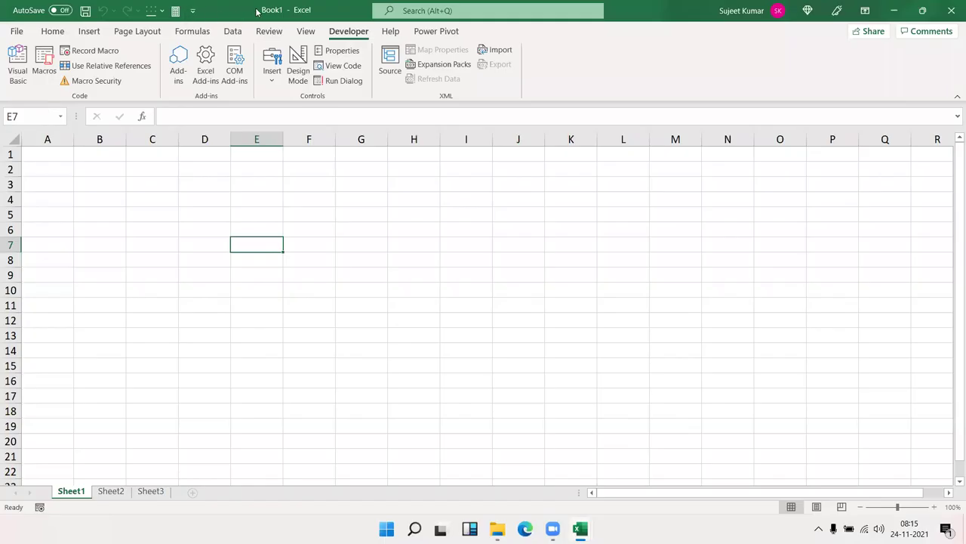
key(alt+F11)
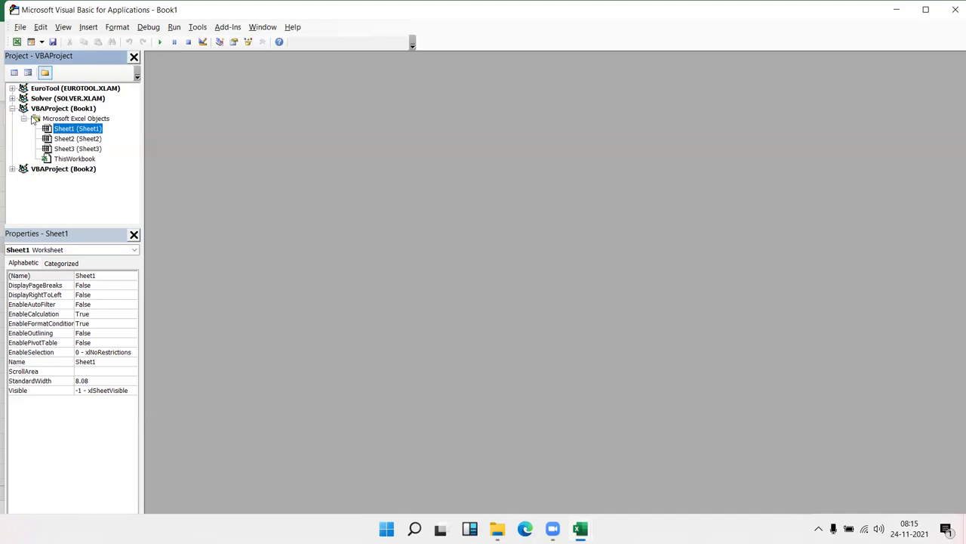
key(alt+F11)
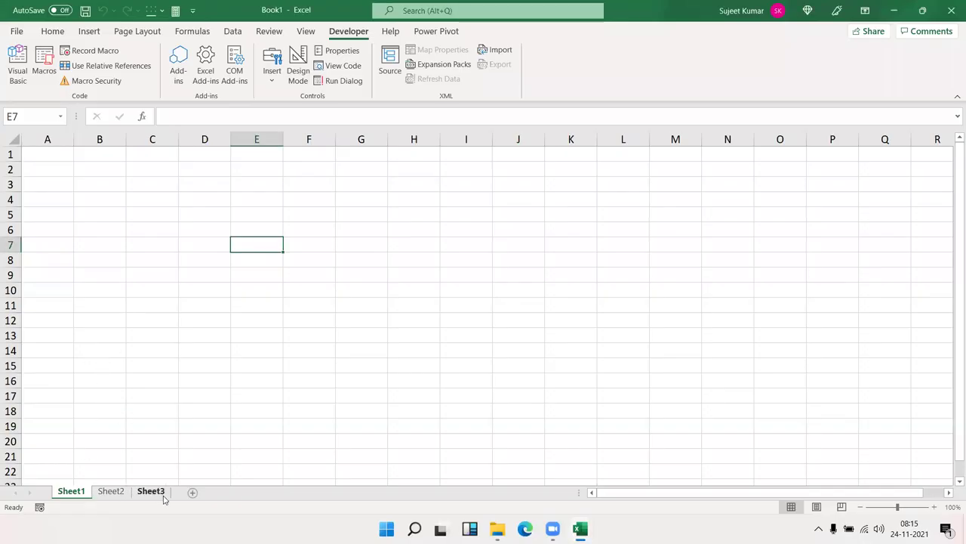
key(alt+F11)
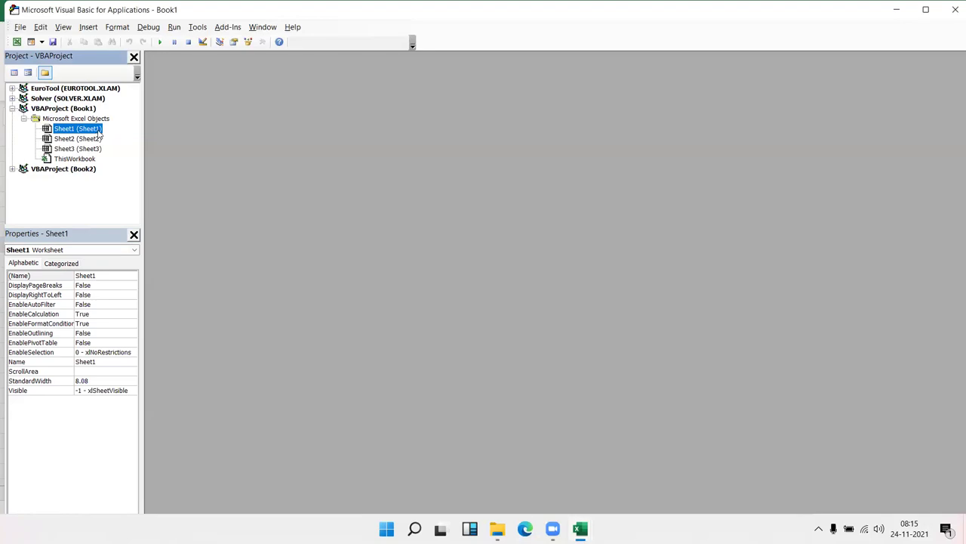
Look at the Sheet1 and ThisWorkbook code, insert a new Module1, and return to Excel
double_click(98, 132)
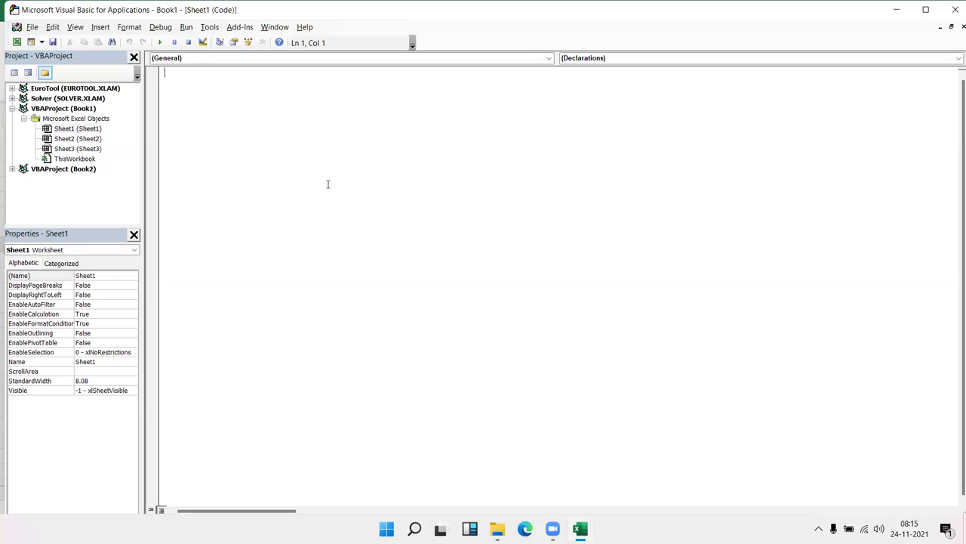
double_click(79, 157)
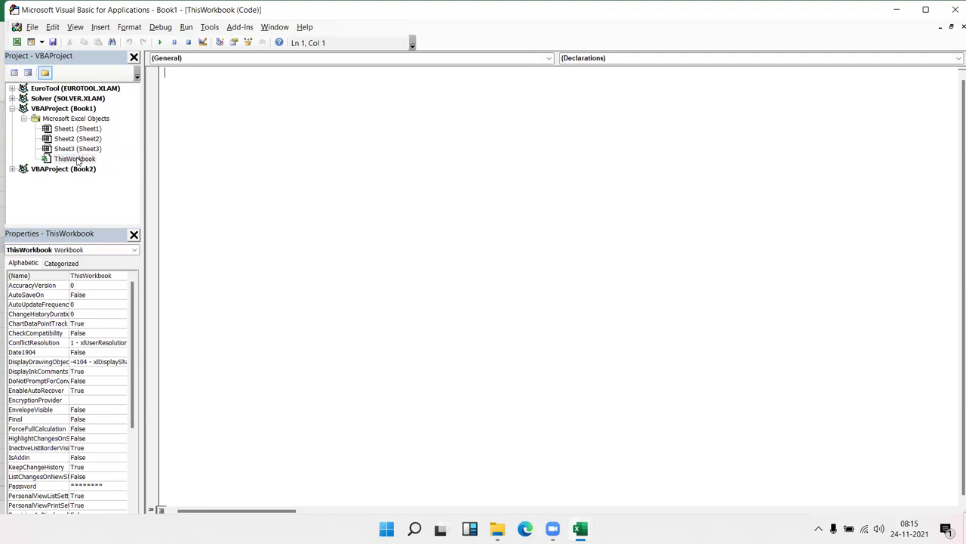
click(81, 141)
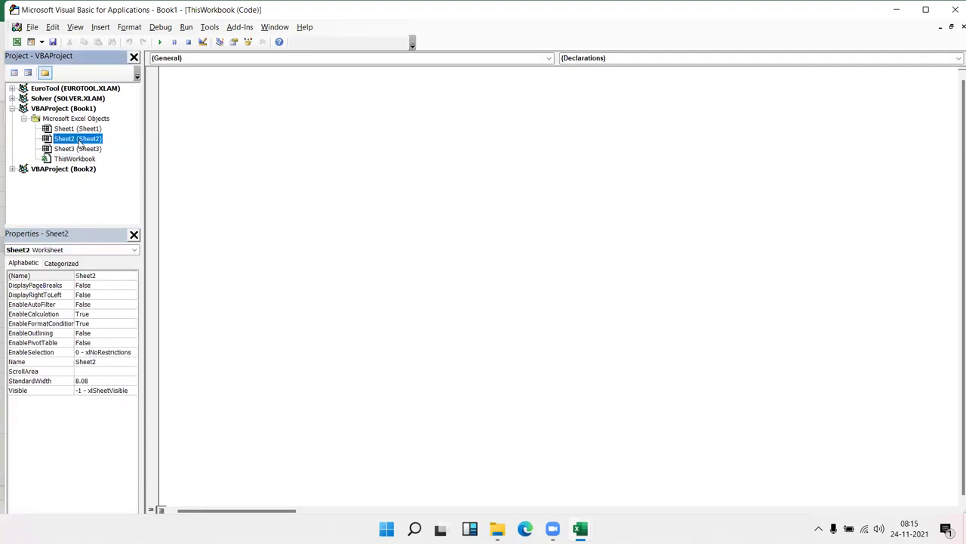
click(101, 28)
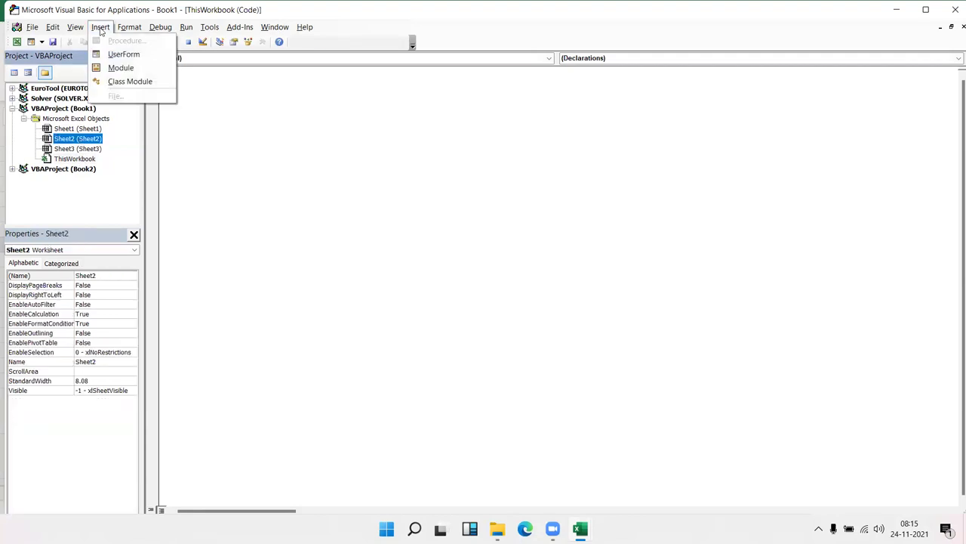
click(121, 68)
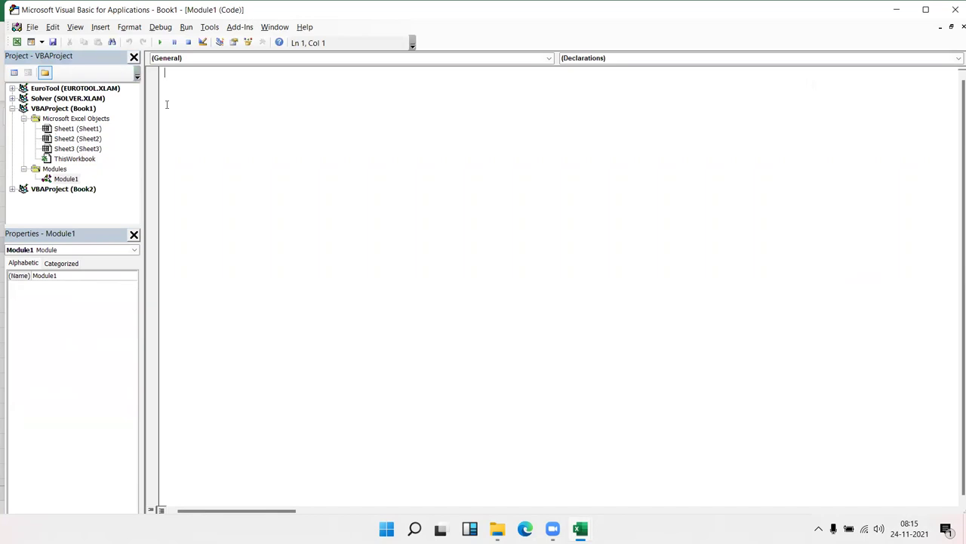
key(alt+F11)
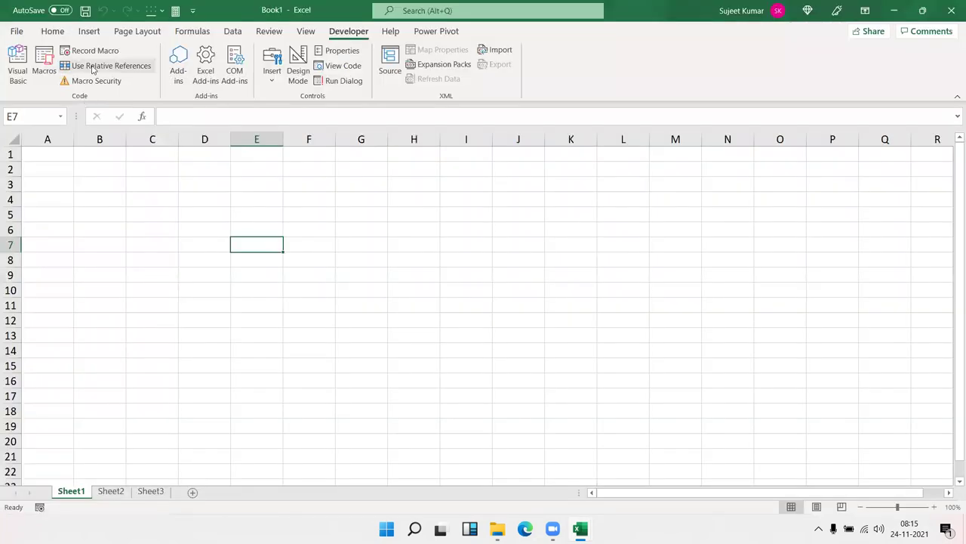
Record Macro1 that selects cell C6, then stop recording
click(90, 51)
click(599, 448)
click(170, 231)
click(97, 51)
In the VBA editor, inspect the recorded code in Module2, then the empty Module1 and Sheet1
key(alt+F11)
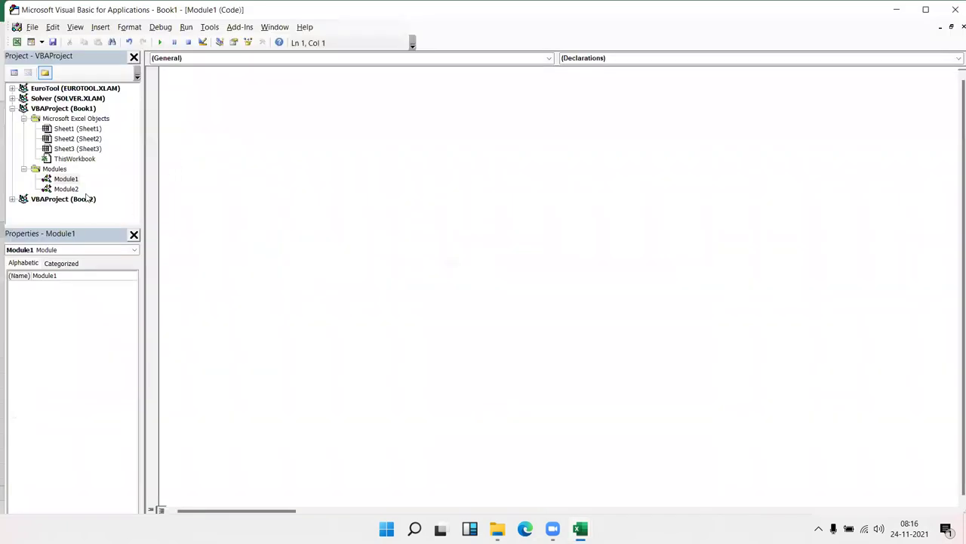
double_click(75, 191)
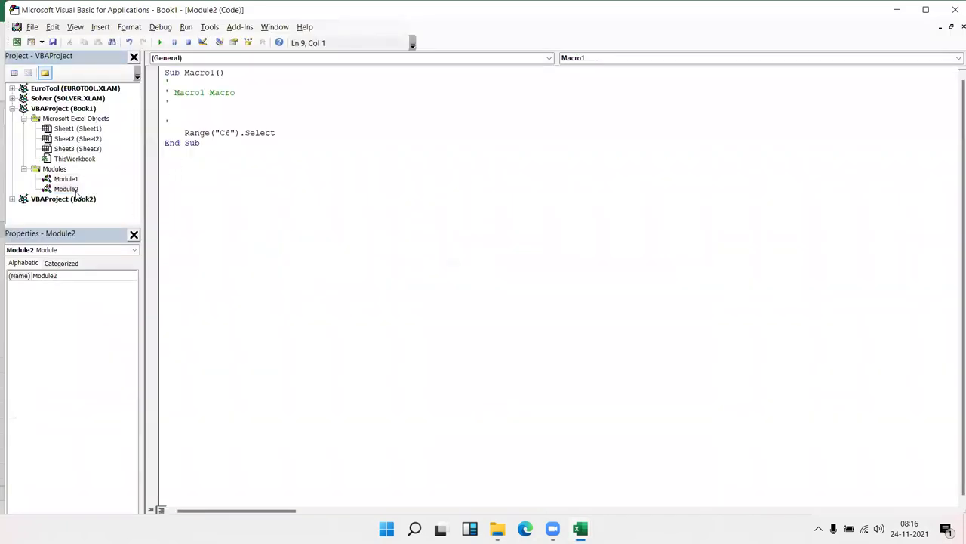
double_click(67, 179)
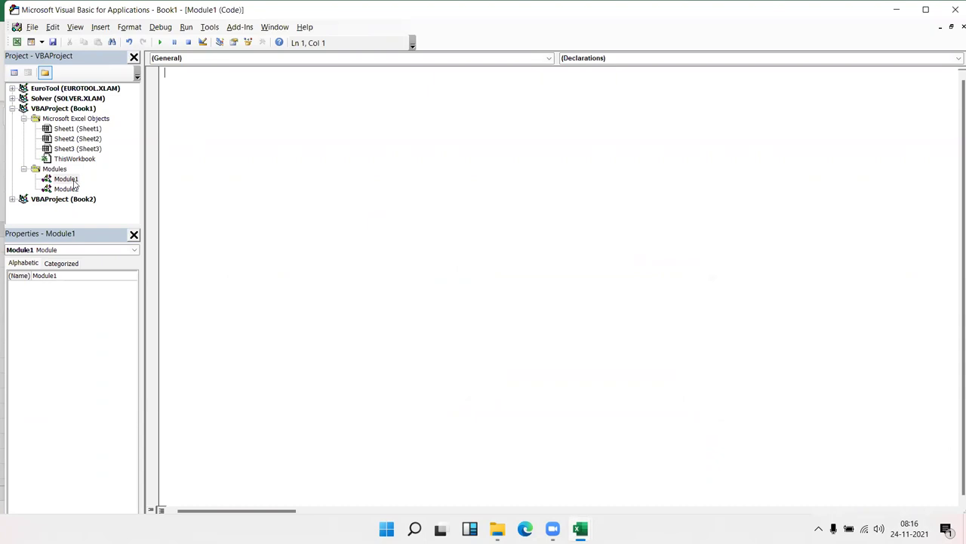
double_click(71, 138)
Use View Code on the Sheet1 tab, then open the empty Module1 code window
key(alt+F11)
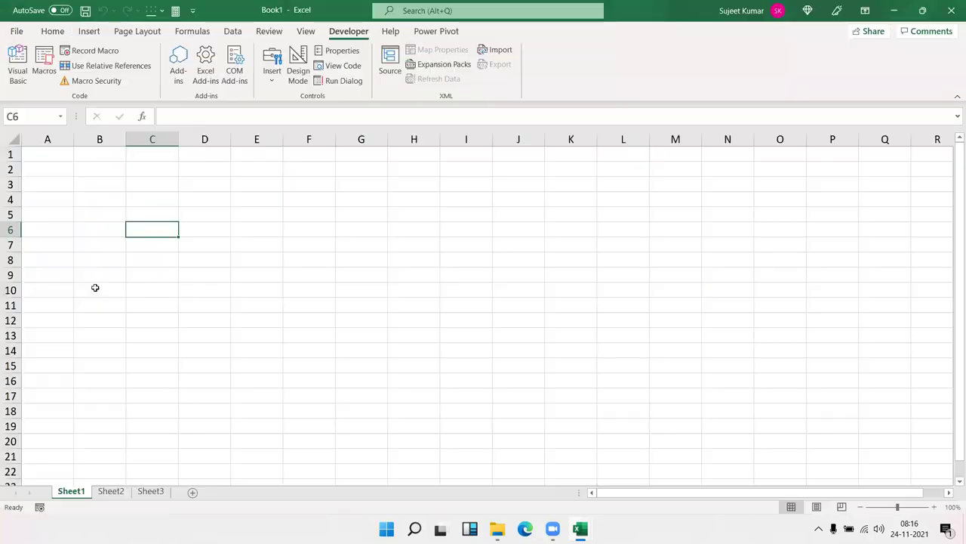
right_click(88, 491)
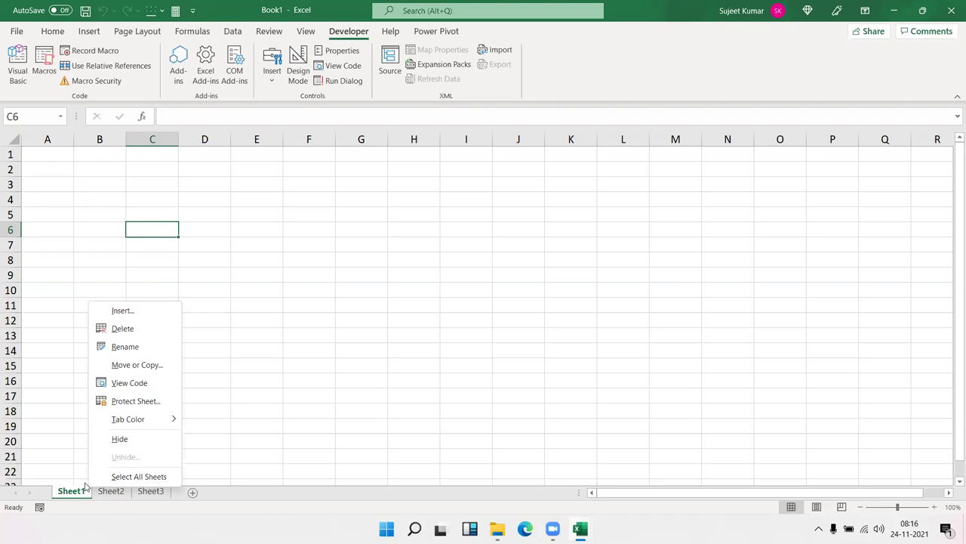
click(85, 486)
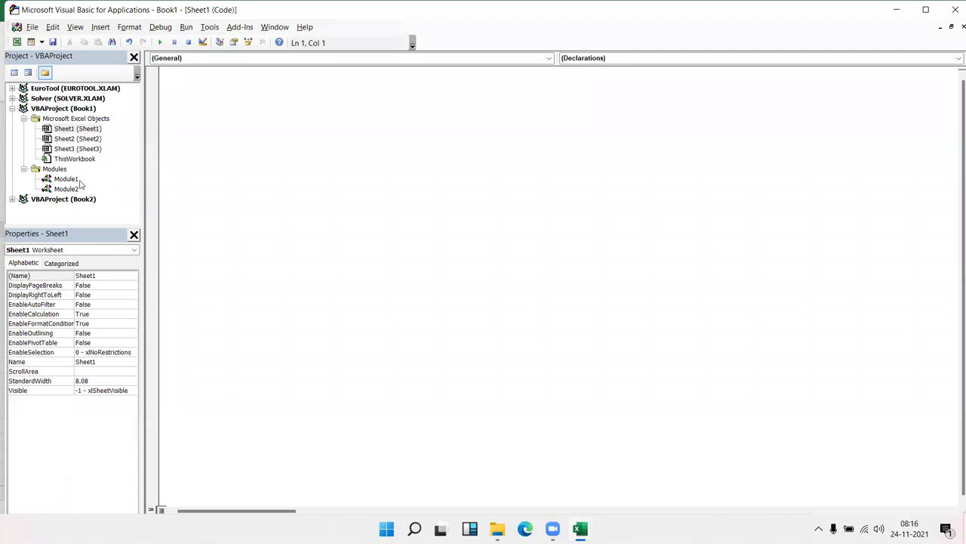
click(74, 188)
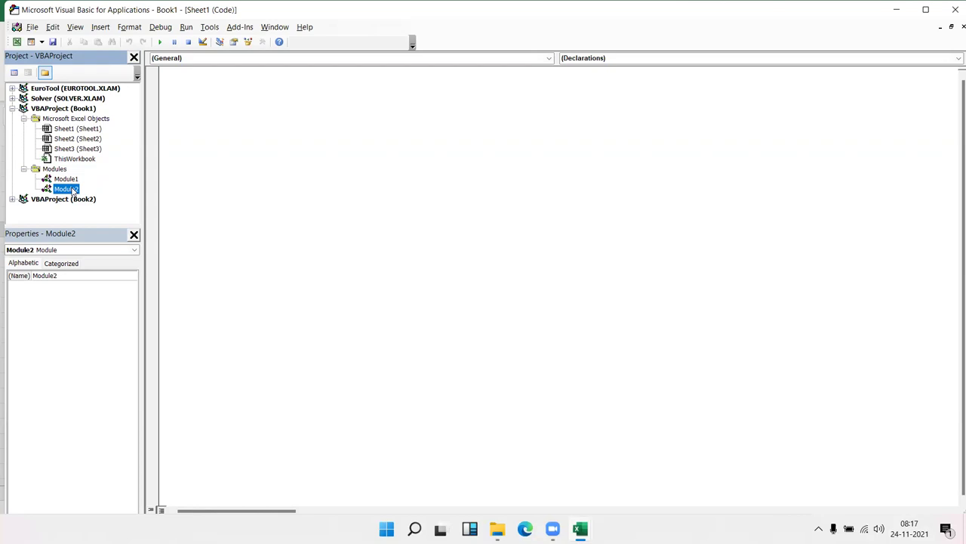
double_click(75, 181)
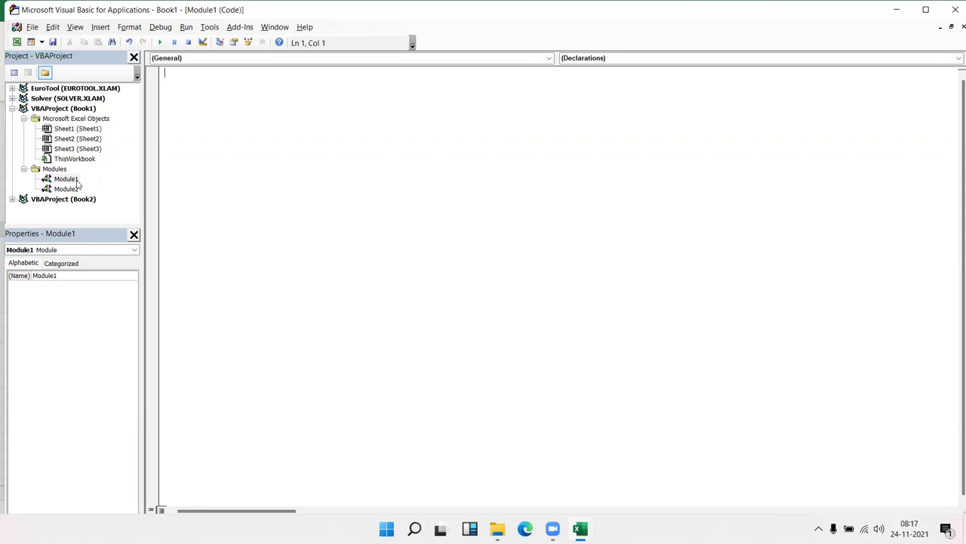
Type the procedure header Sub test() in Module1 so End Sub is added
text(sub)
text(p)
key(BackSpace)
text(test())
key(Return)
Add blank lines inside the test procedure body, then switch back to the Book1 workbook
key(Down)
key(shift+Down)
key(Up)
key(Return)
key(Return)
key(Return)
key(Return)
key(Up)
key(Up)
key(Up)
key(Up)
key(shift+Down)
key(shift+Down)
key(shift+Down)
key(shift+Down)
key(shift+Down)
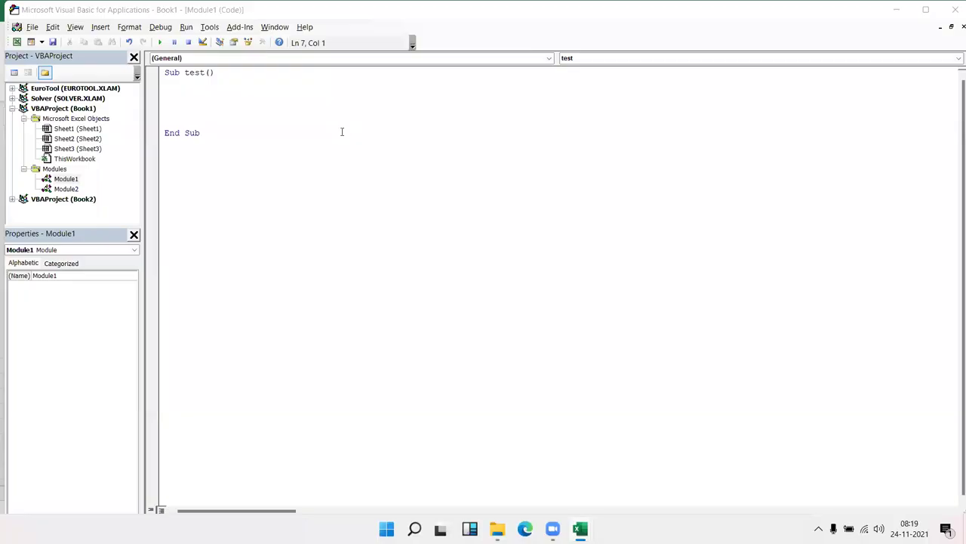
key(Up)
key(Up)
key(Up)
key(Up)
key(Up)
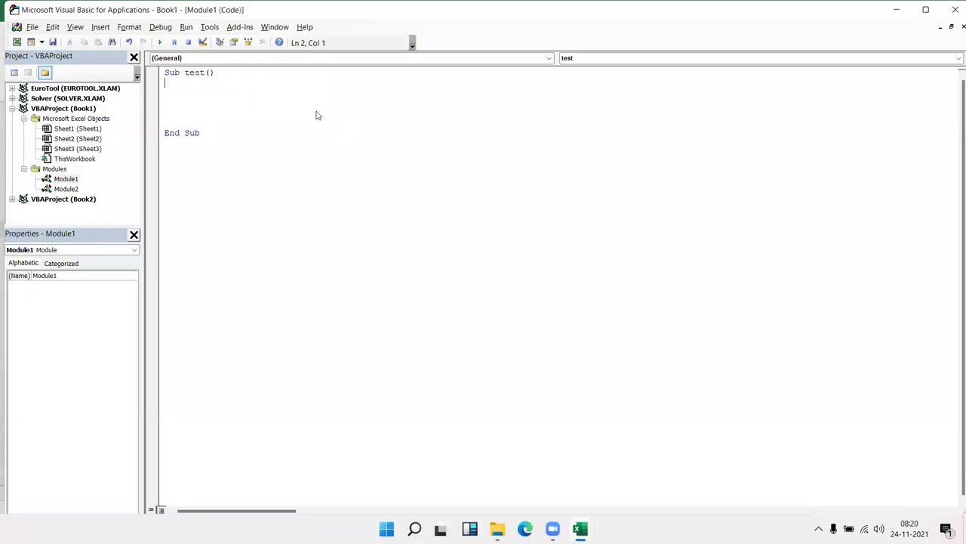
key(Return)
key(Up)
key(Up)
key(shift+End)
key(Down)
key(Up)
key(Right)
key(alt+F11)
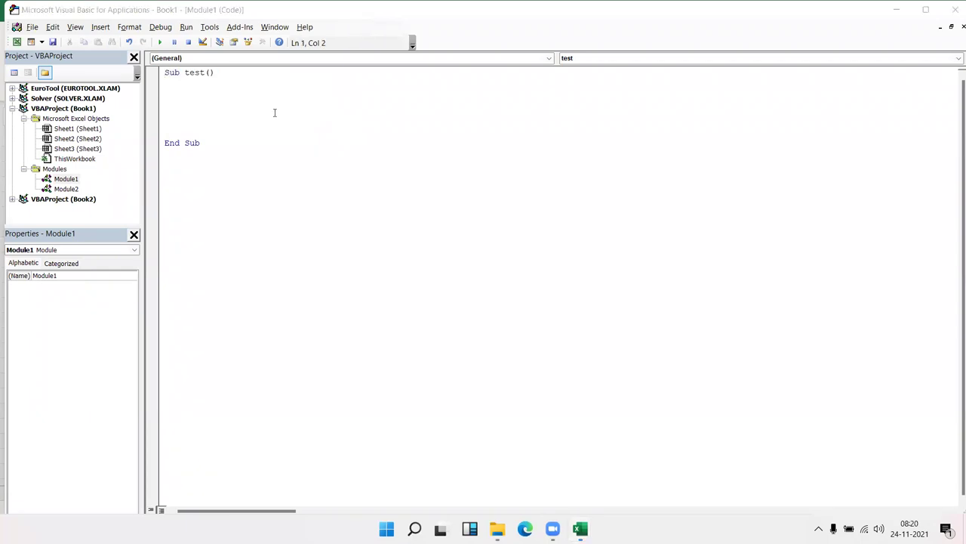
key(alt+Tab)
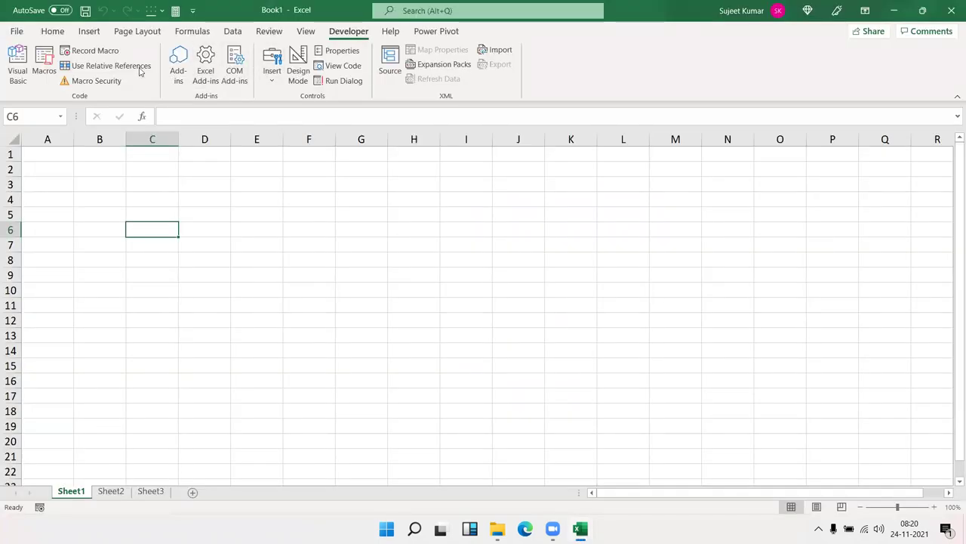
Run the empty test macro from the Macros list, then return to the VBA editor
click(44, 61)
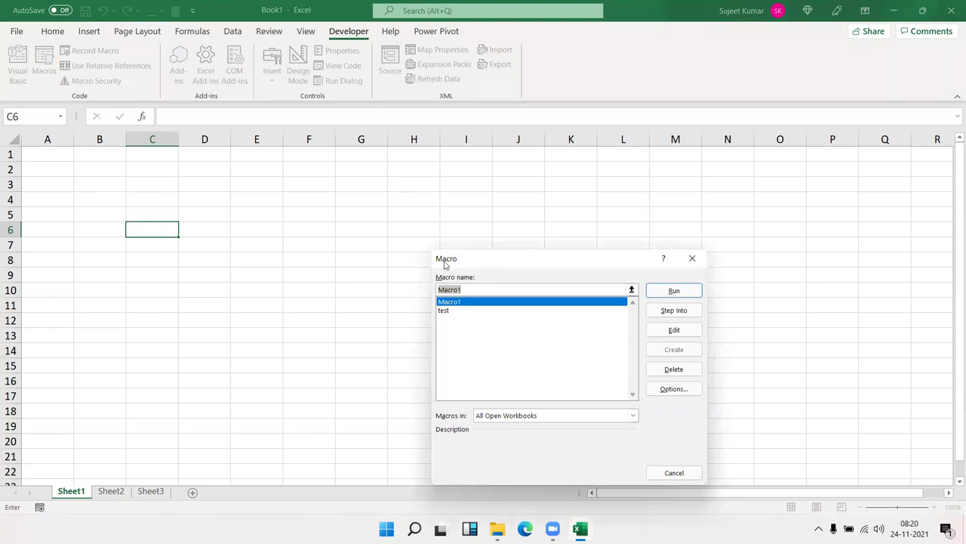
drag(444, 264, 263, 164)
click(299, 211)
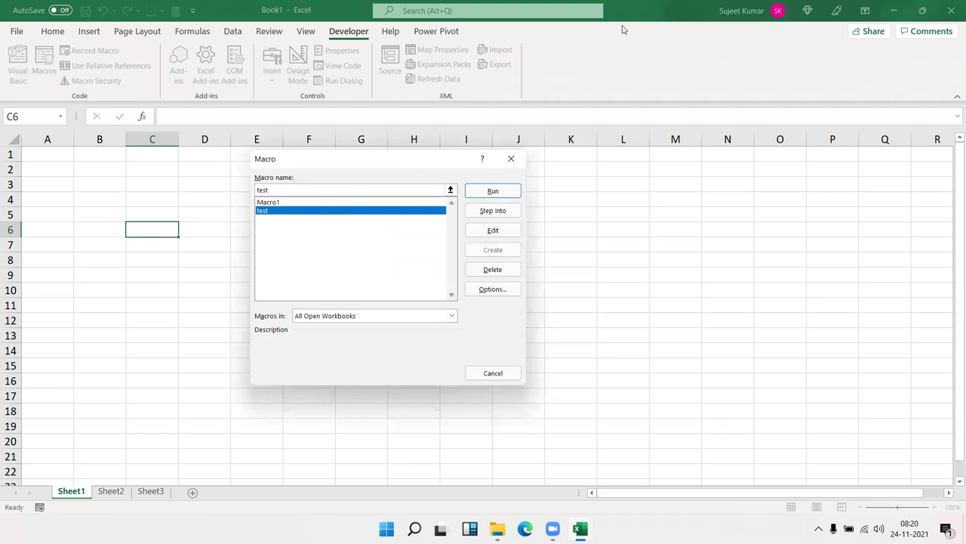
key(Return)
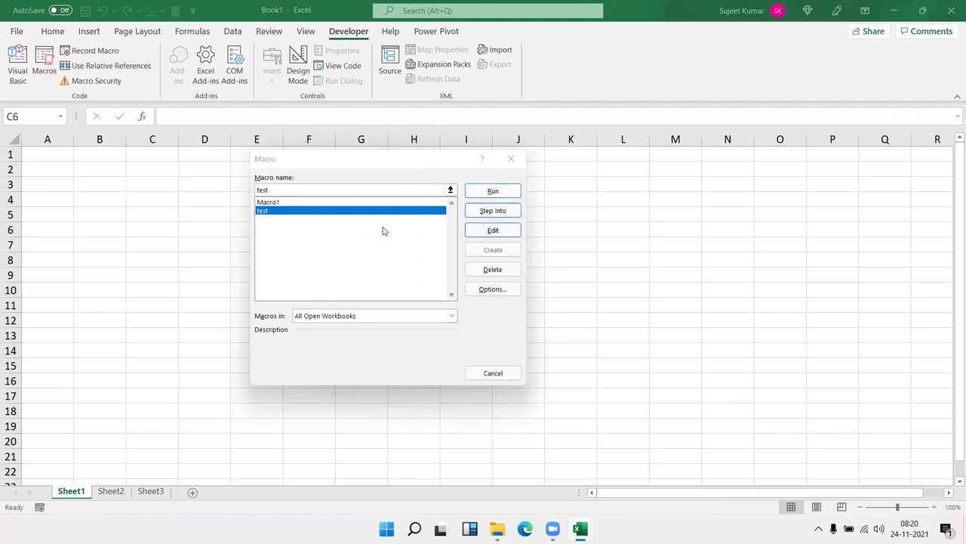
click(511, 158)
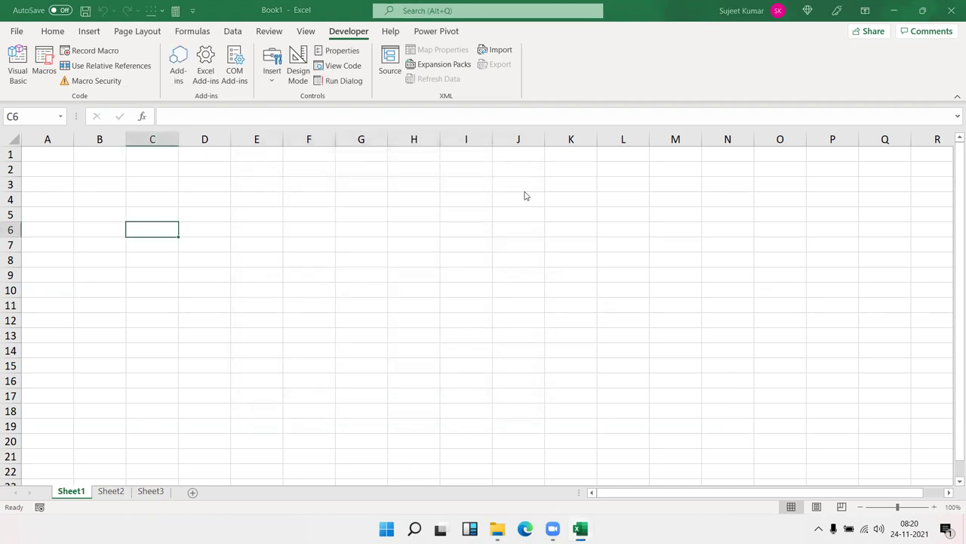
key(alt+Tab)
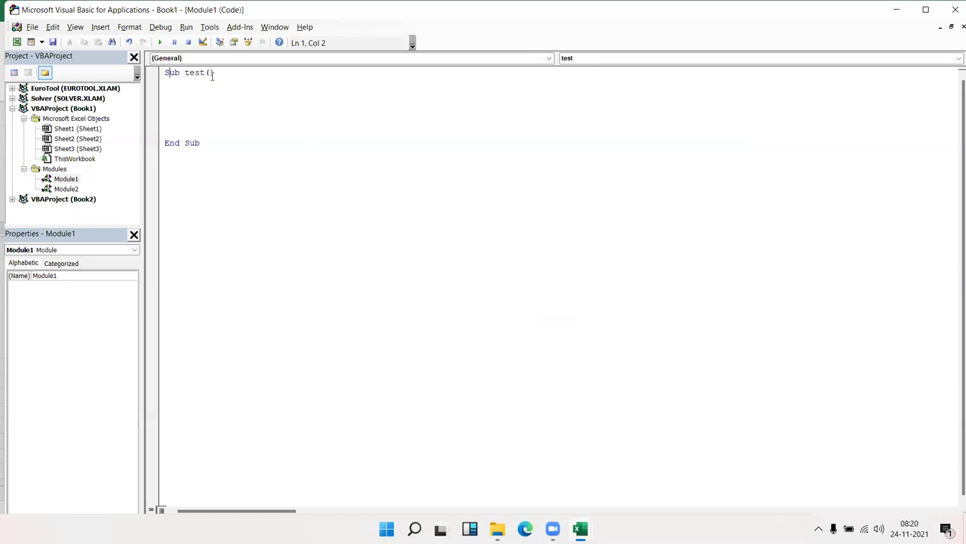
Append ' Today' to the test procedure name, which raises a compile error
click(204, 72)
text(Toda)
text(y)
click(223, 78)
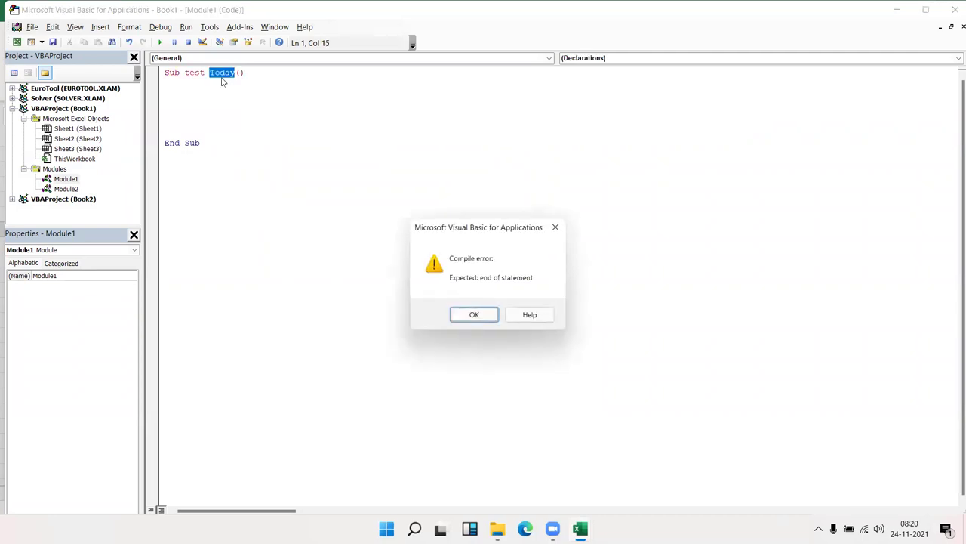
key(Return)
Make the name test_Today with an underscore, then rename the procedure to raj1
key(BackSpace)
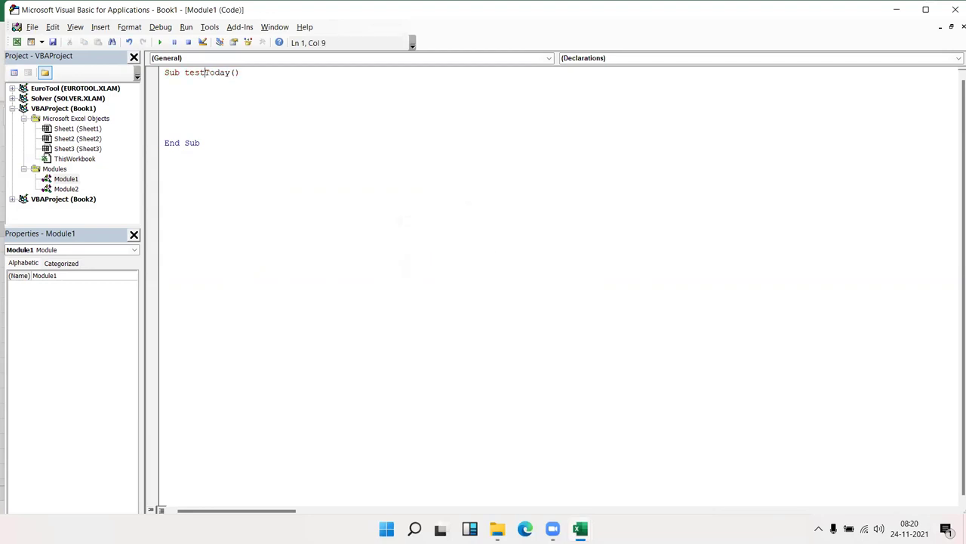
text(.-)
key(BackSpace)
key(BackSpace)
text(+)
key(BackSpace)
text(_)
click(165, 82)
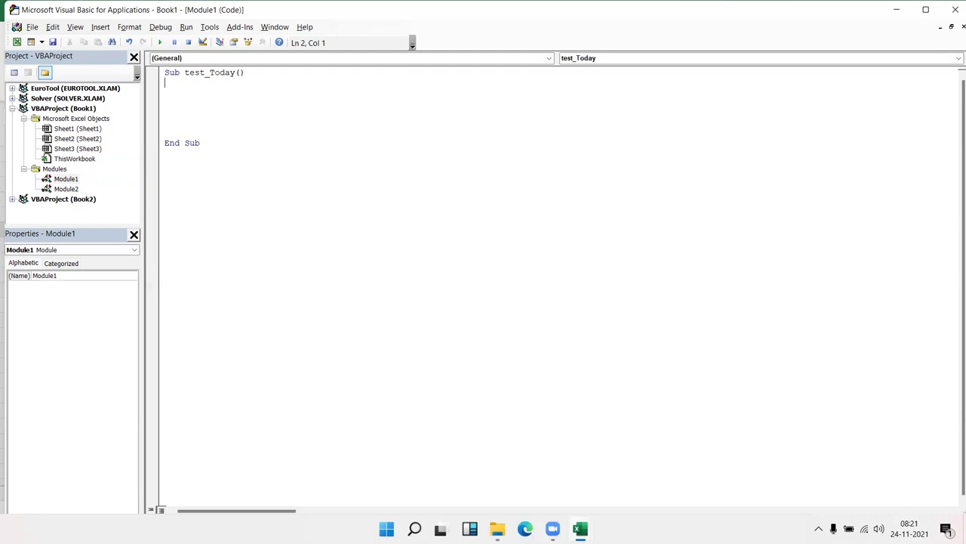
drag(235, 73, 185, 75)
text(raj)
text(1)
Confirm raj1 is listed in the Macros dialog and close it without running
click(198, 101)
key(alt+F11)
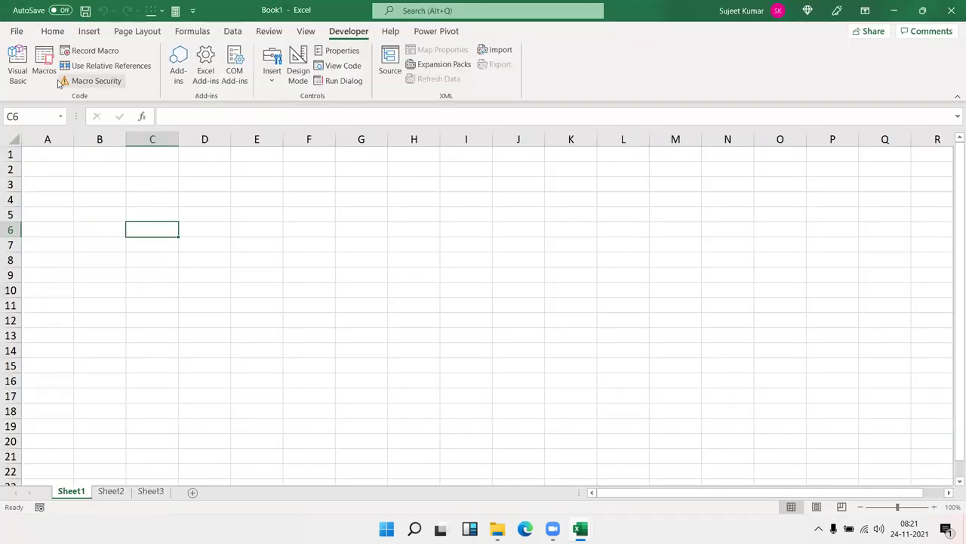
click(56, 80)
click(260, 211)
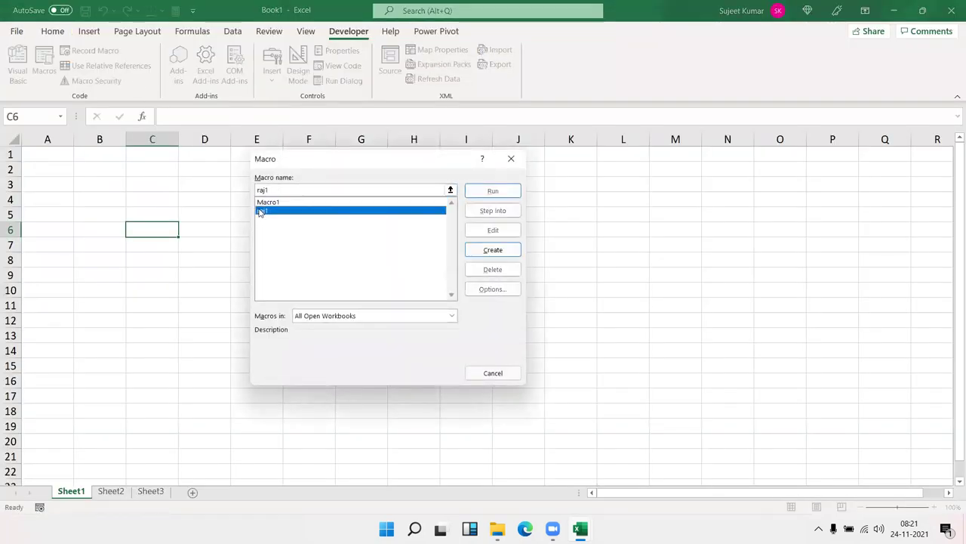
click(397, 189)
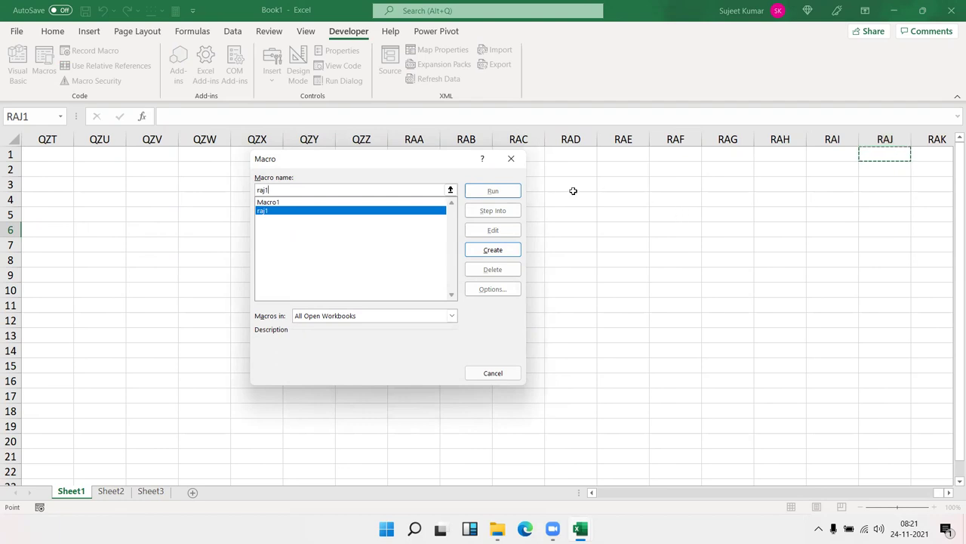
click(511, 159)
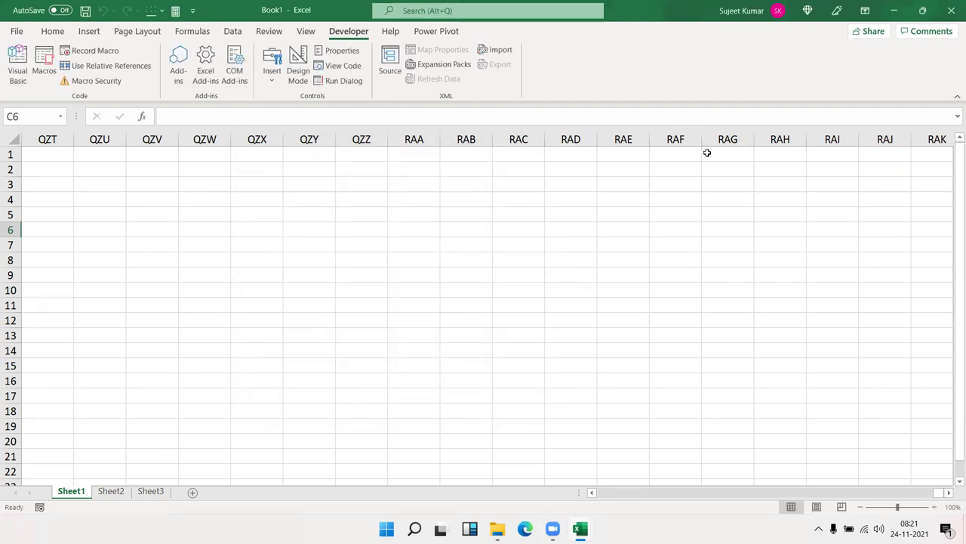
Jump to the last column of row 1, then back to cell A1
click(706, 153)
key(ctrl+Right)
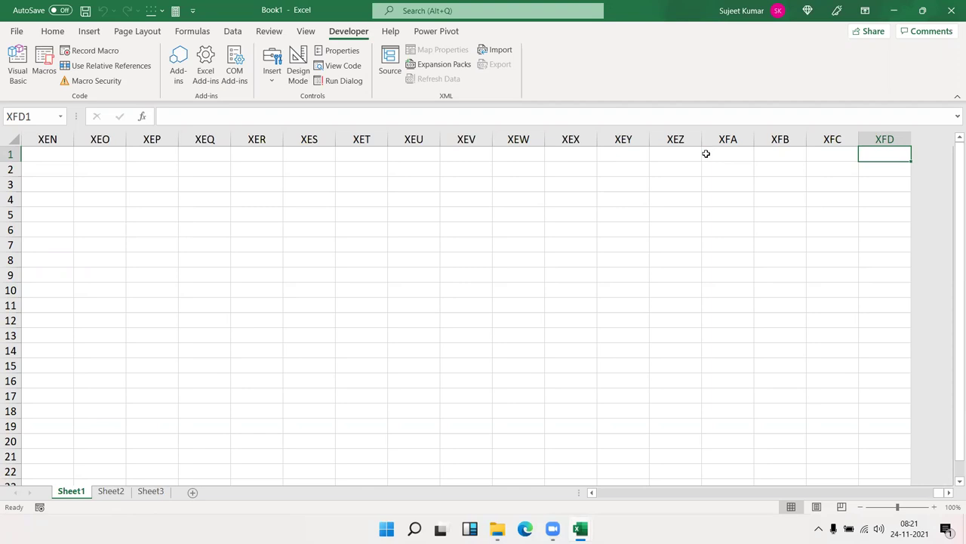
key(ctrl+Home)
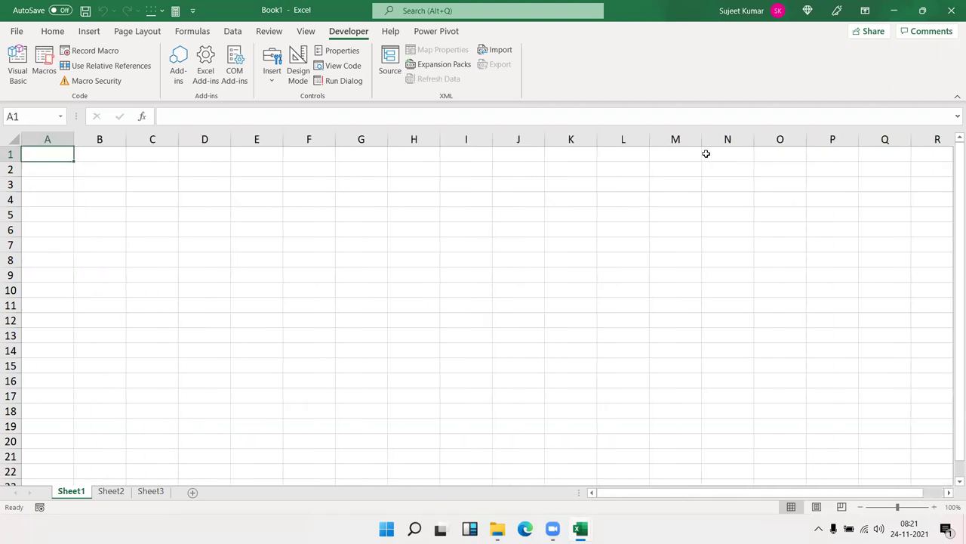
Return to the VBA editor and move through the blank lines of raj1
key(alt+F11)
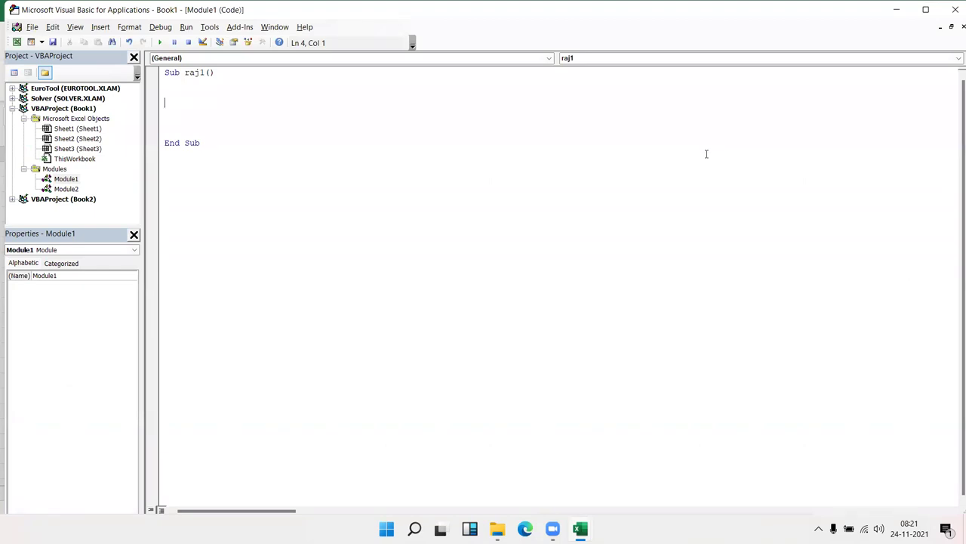
key(Up)
key(Up)
key(Up)
key(Down)
key(Down)
key(Down)
key(Down)
key(Down)
key(Down)
key(Down)
Back in Excel, switch to the empty Sheet3 and select the range A1:C5
key(alt+F11)
drag(39, 181, 40, 174)
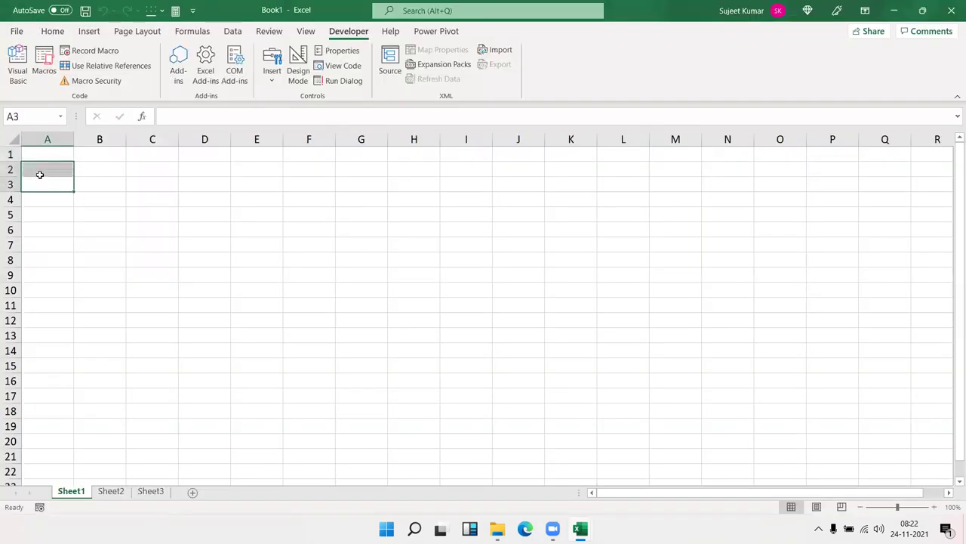
click(40, 175)
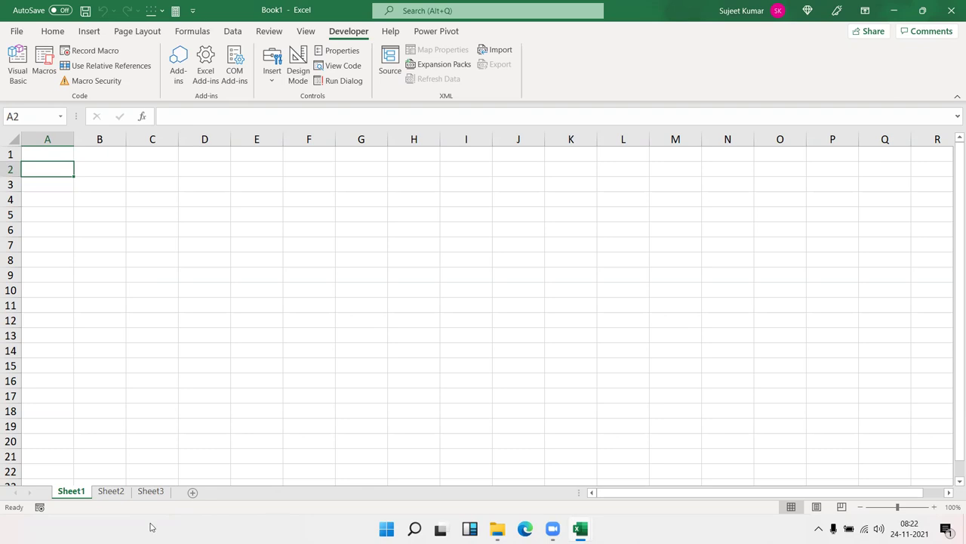
click(149, 492)
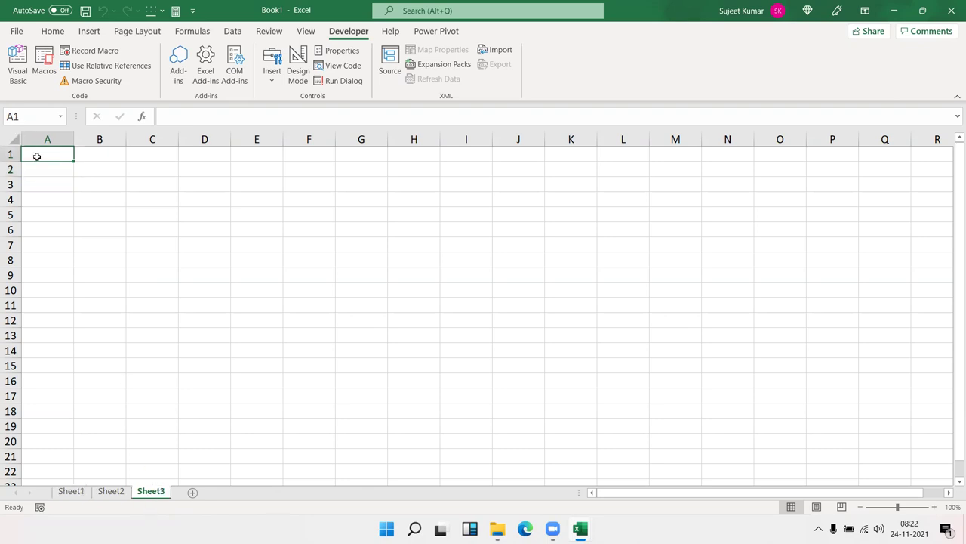
click(185, 210)
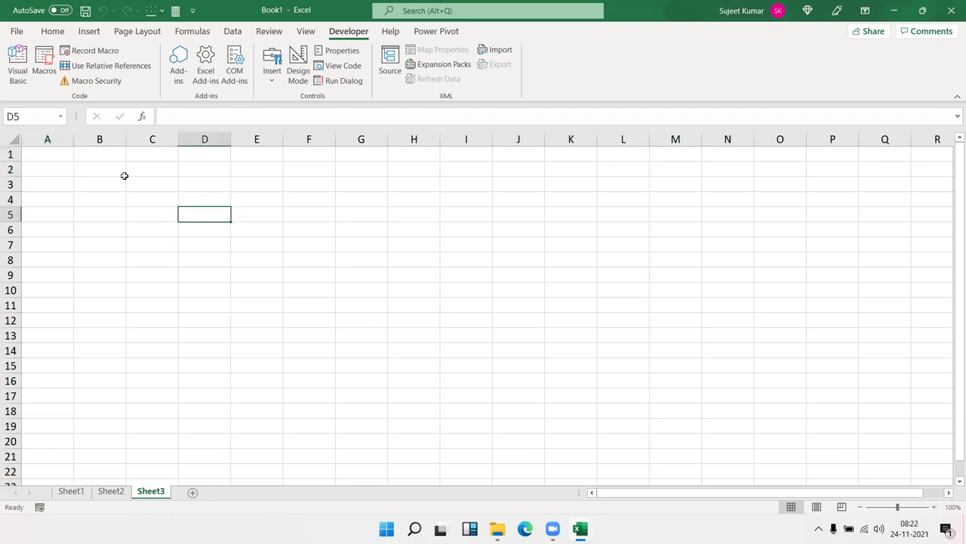
click(56, 154)
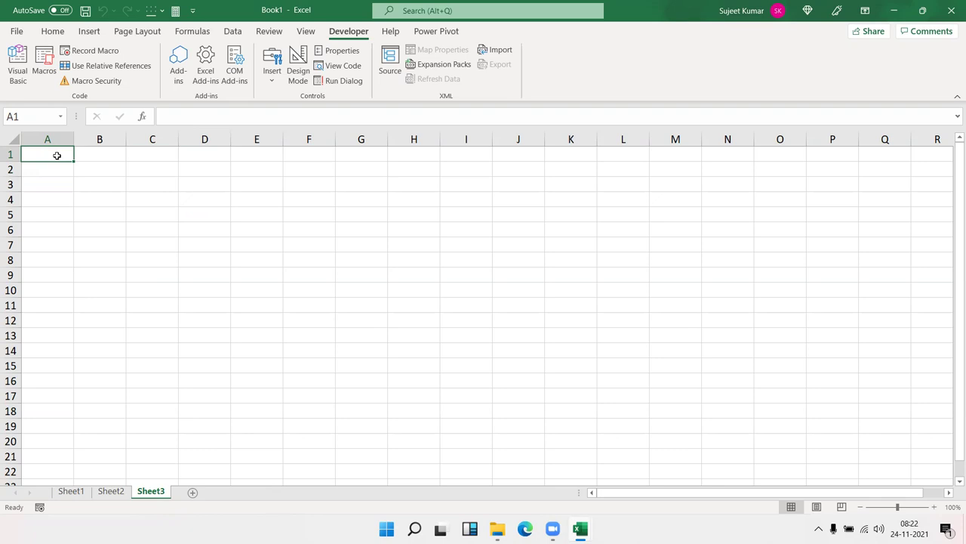
drag(56, 155, 154, 214)
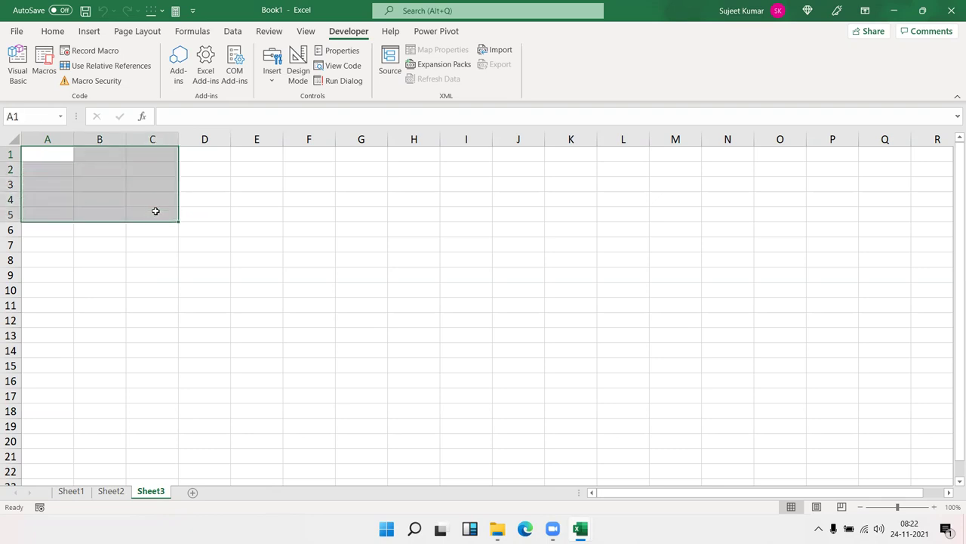
Enter the first plan steps in G1:G5: Start, create new workbook, save as 123.xlsx in D\2021, add new sheet, rename Data
click(364, 155)
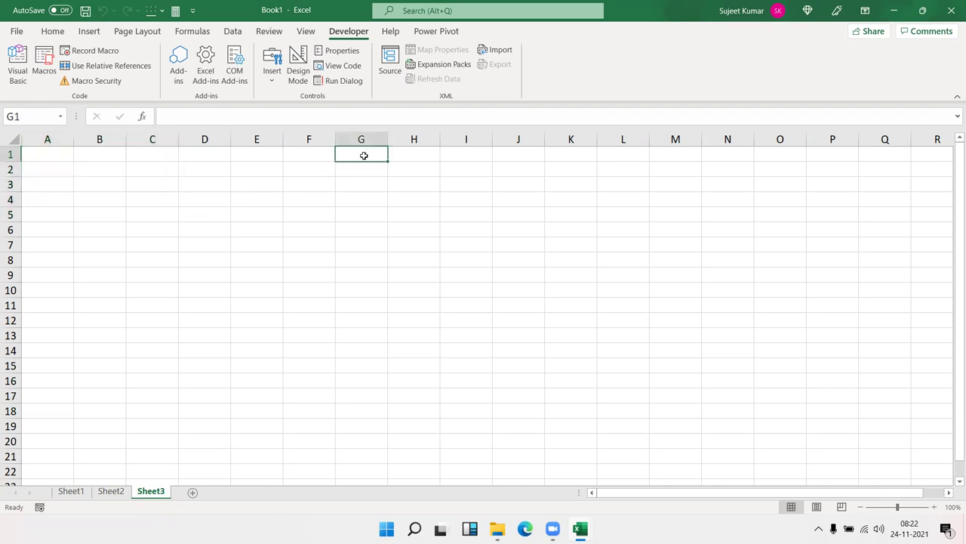
text(Start)
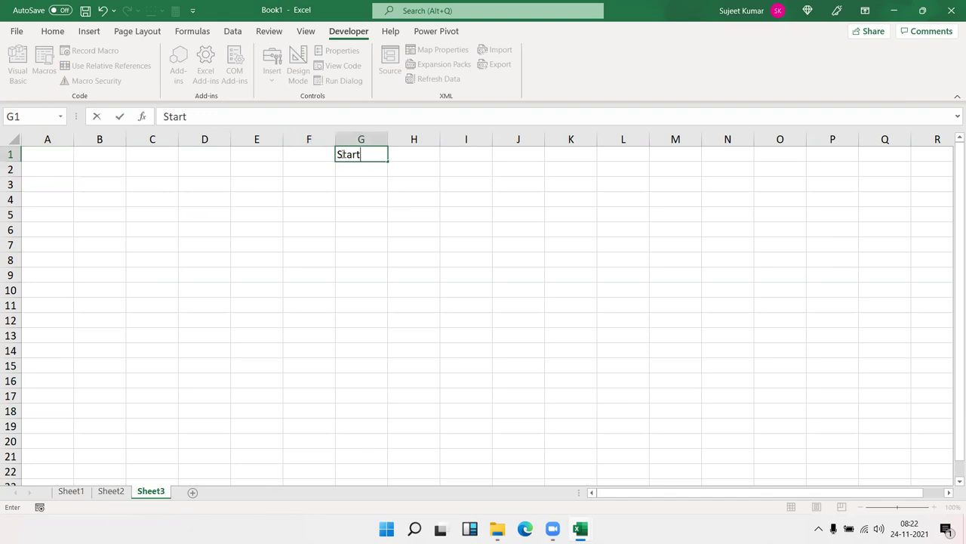
key(Return)
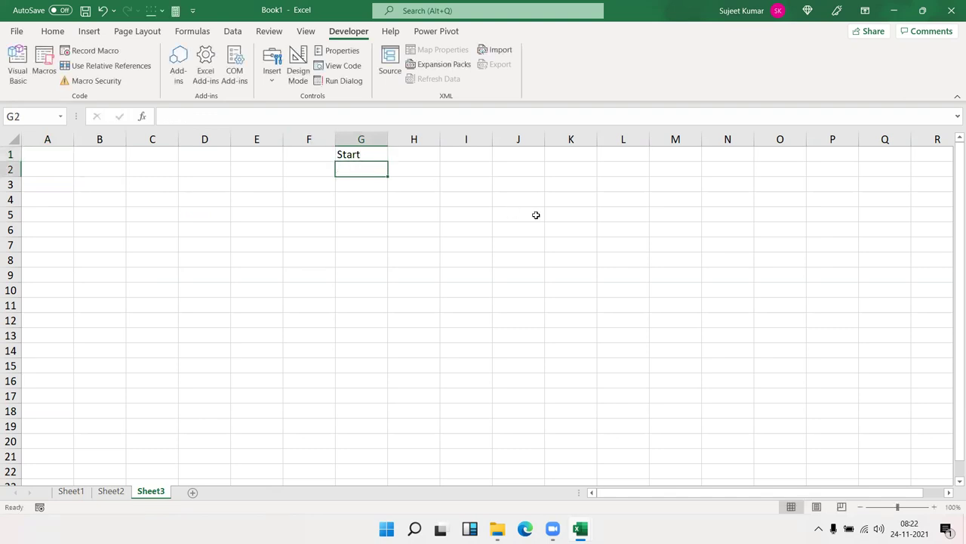
text(create new workbook)
key(Return)
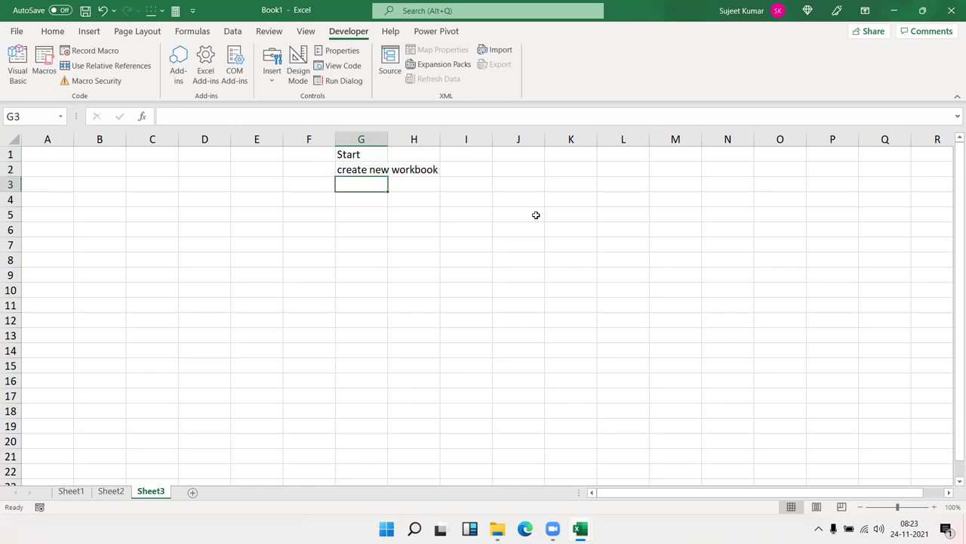
text(save as )
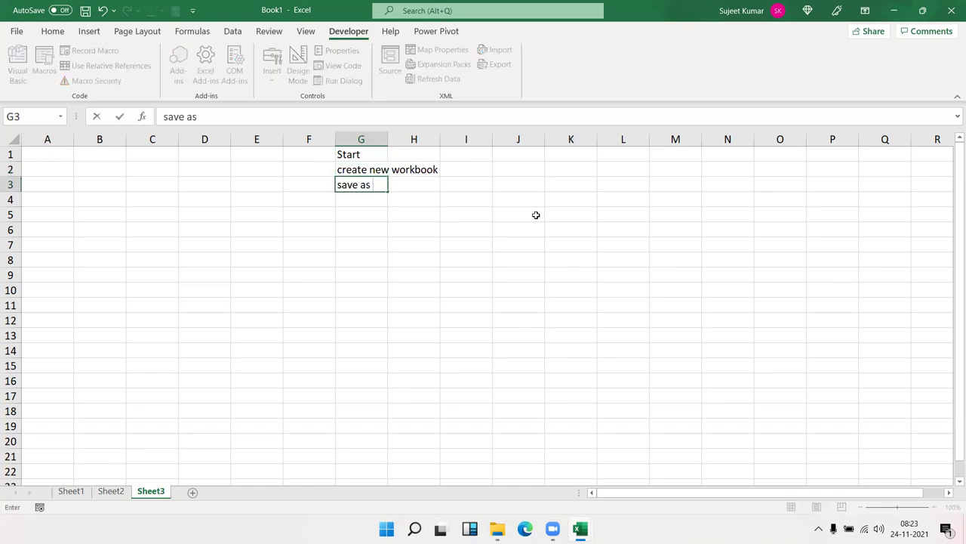
text(123)
text(.xlsx)
text( in D\2021)
key(Return)
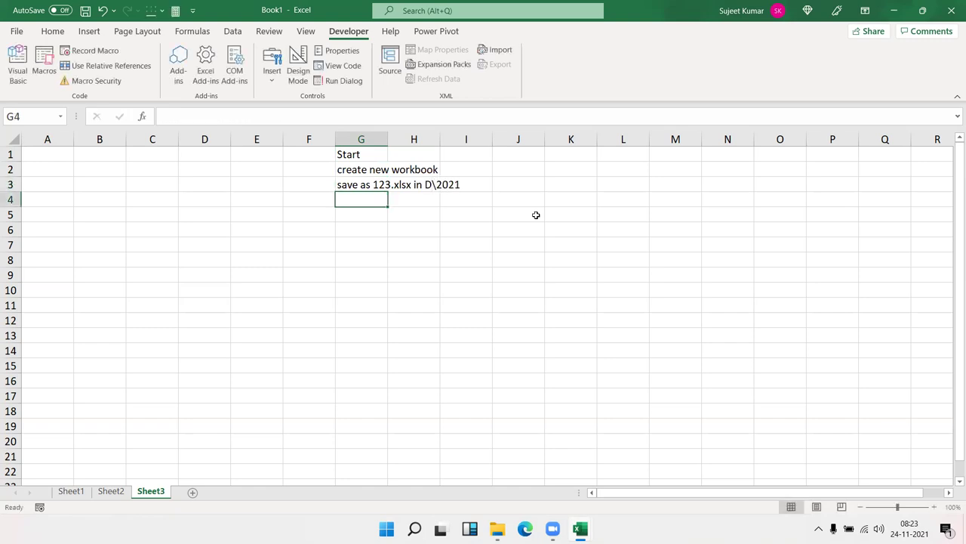
text(add new sheet)
key(Return)
text(re)
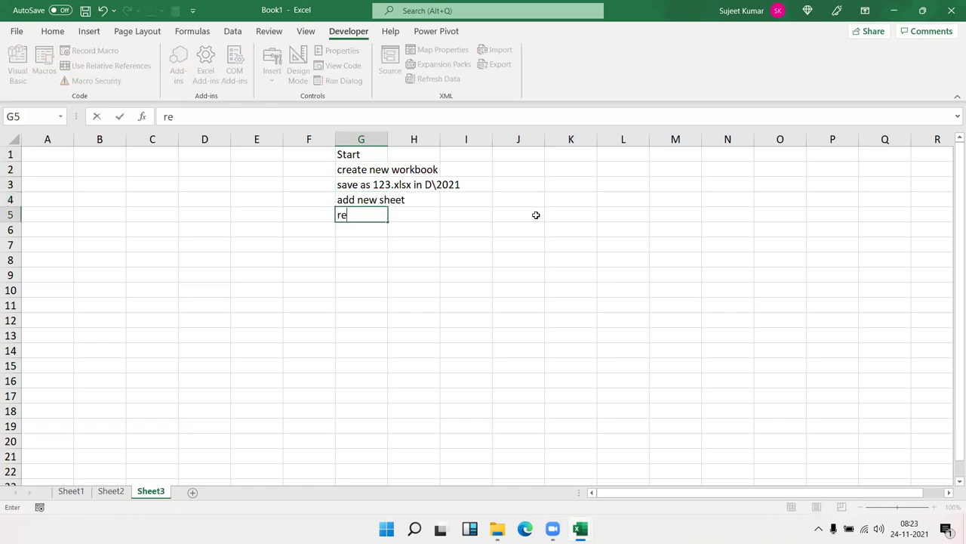
text(name )
text(Data)
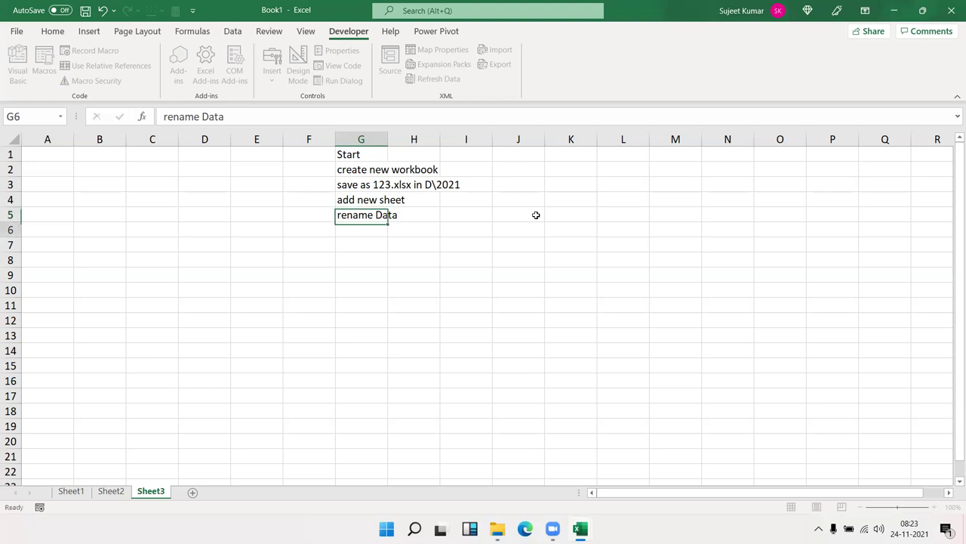
key(Return)
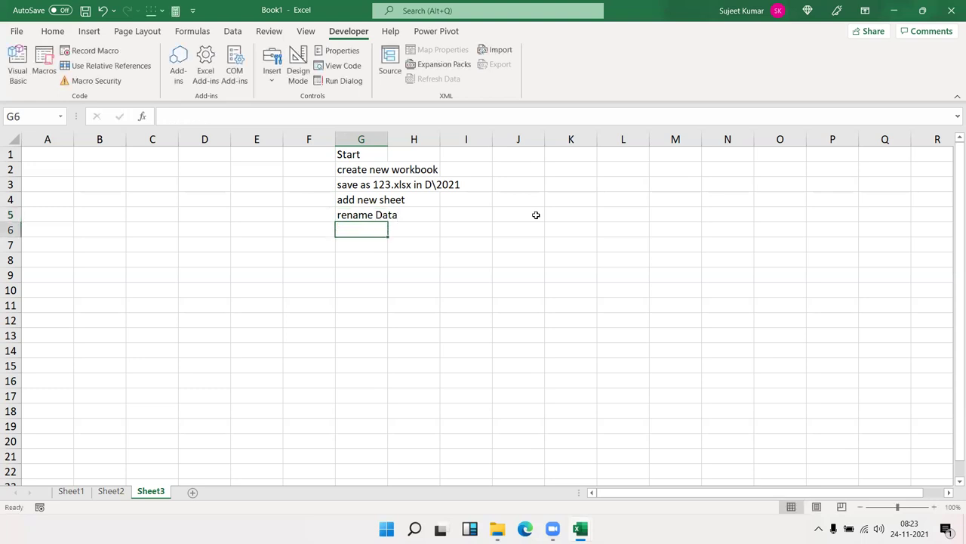
Add select a1, enter name, select b1, enter city, select c1, enter amt, end, then review G1:G12
text(select a1)
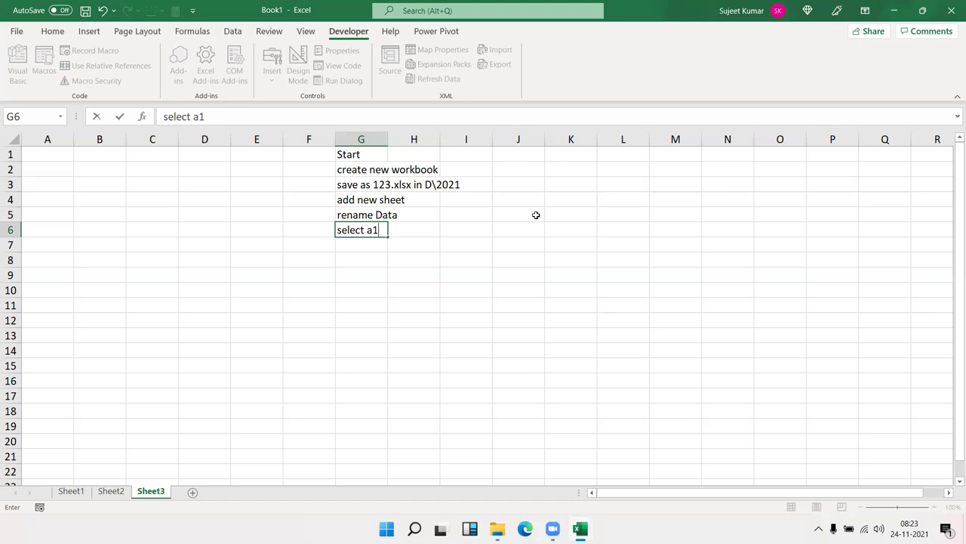
key(Return)
text(enter name)
key(Return)
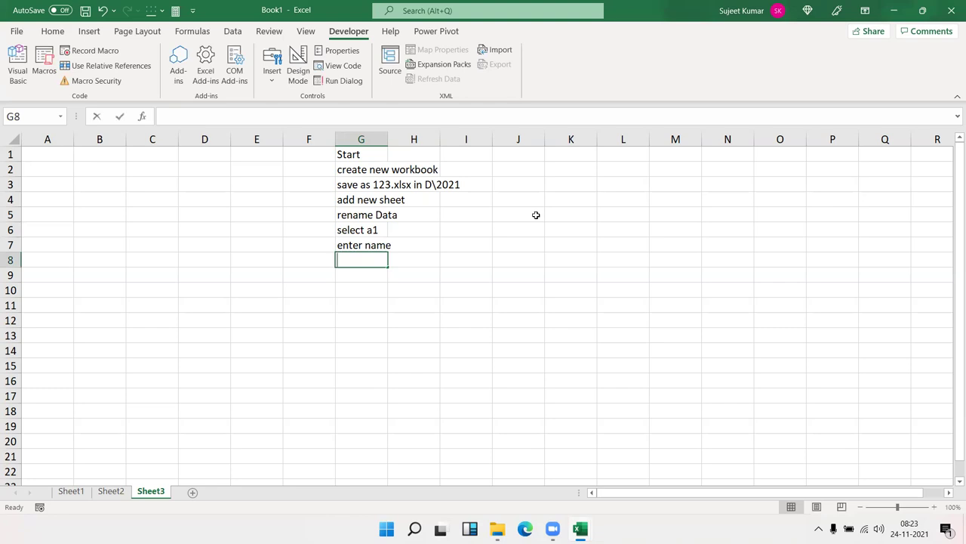
text(select b1)
key(Return)
text(e)
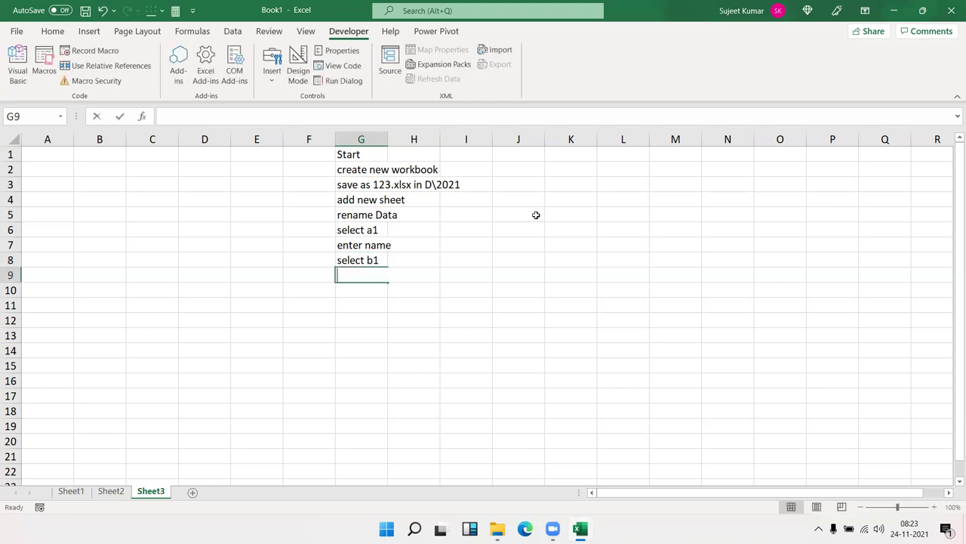
text(nter)
text(city)
key(Return)
text(select c1)
key(Return)
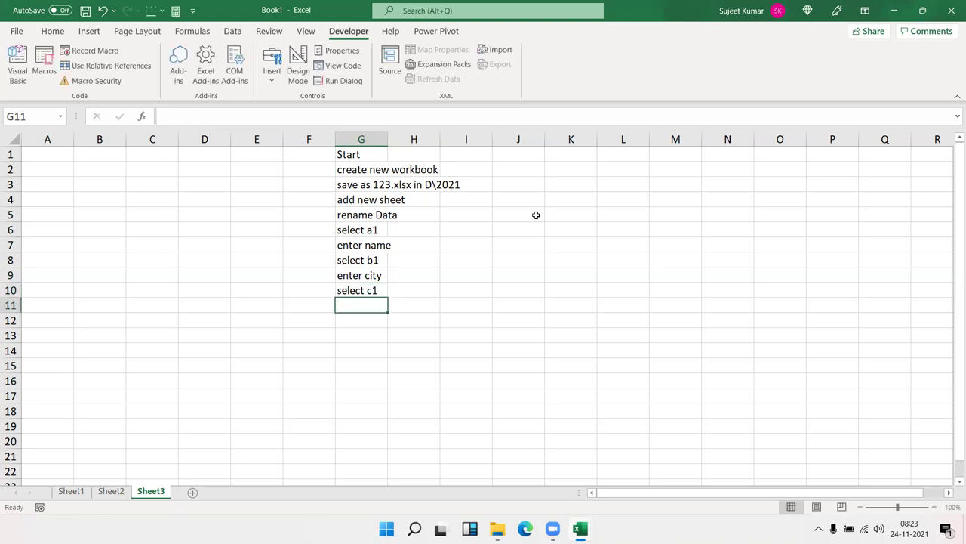
text(enter a)
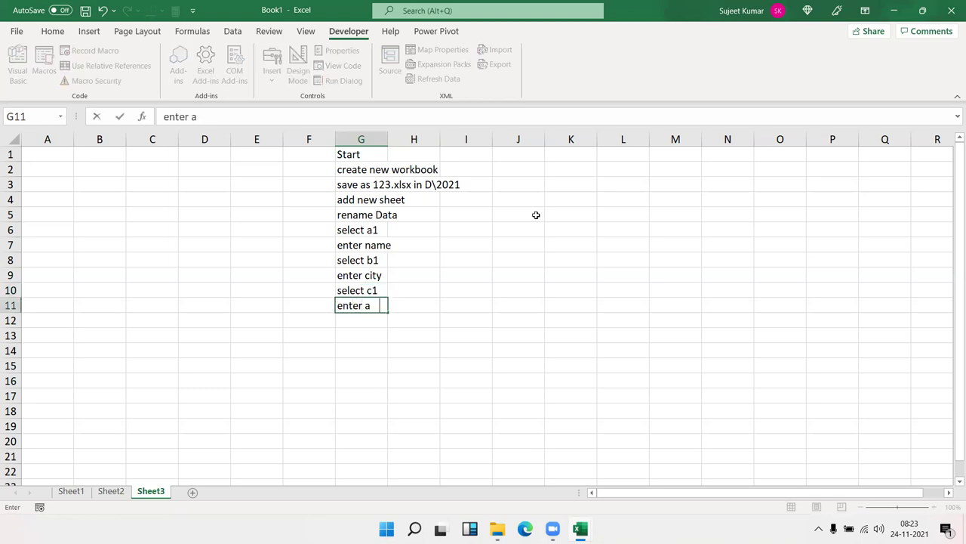
text(mt)
key(Return)
text(end)
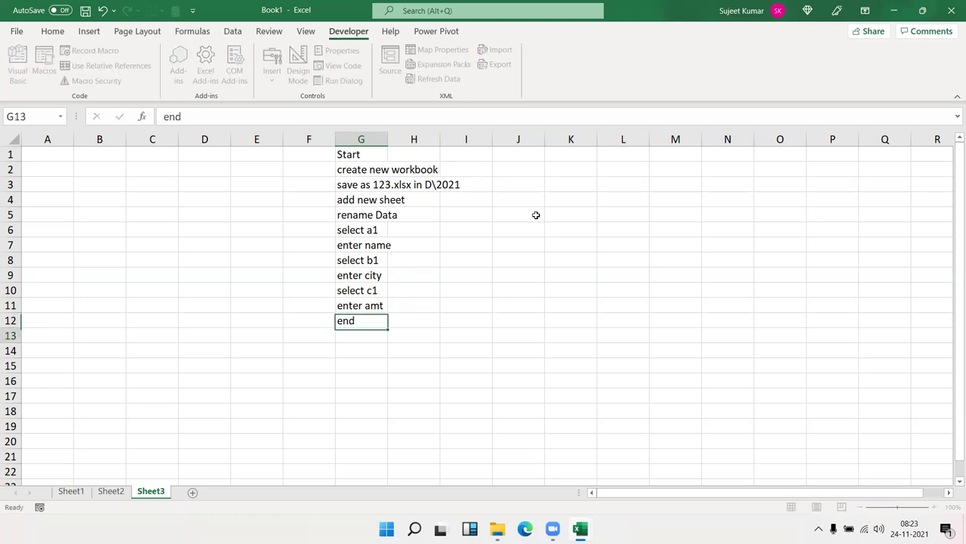
key(Return)
key(Up)
key(ctrl+shift+Up)
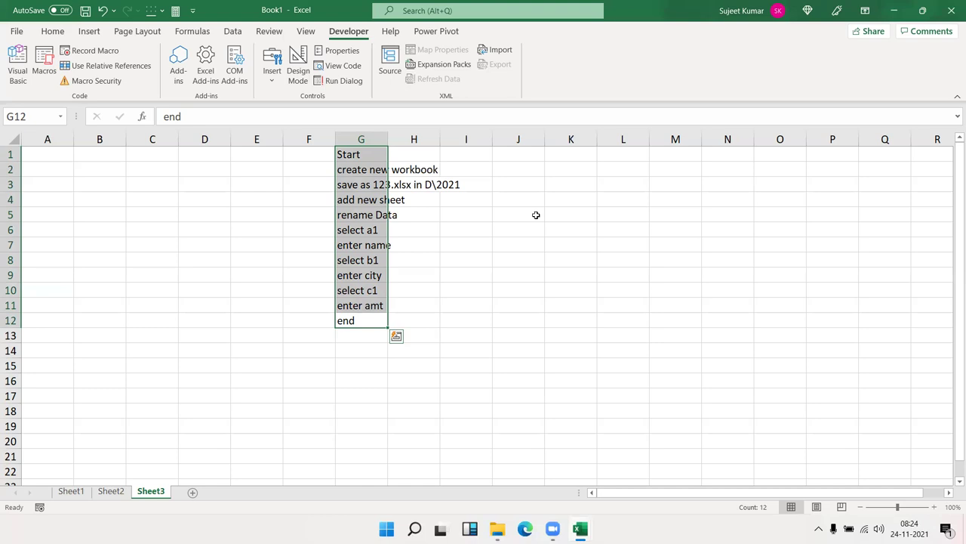
key(Down)
key(Up)
key(Up)
key(Up)
key(Up)
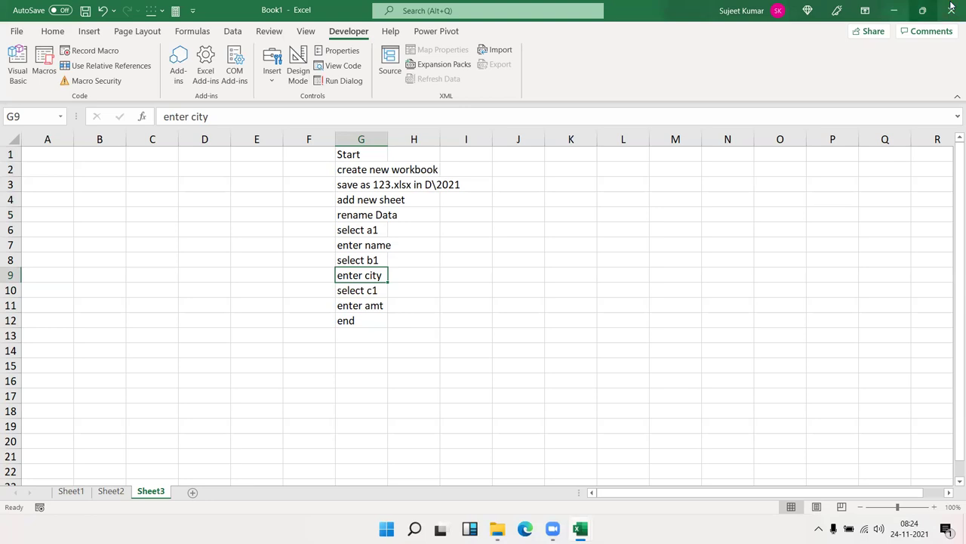
Tile the VBA editor left and Excel right, and rename raj1 to raj_1
mouse_move(921, 10)
click(886, 42)
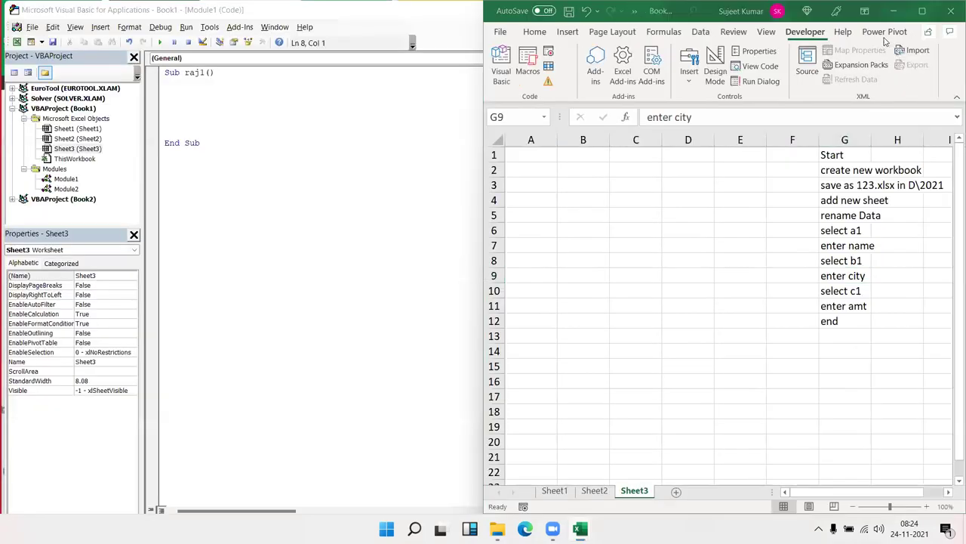
click(167, 160)
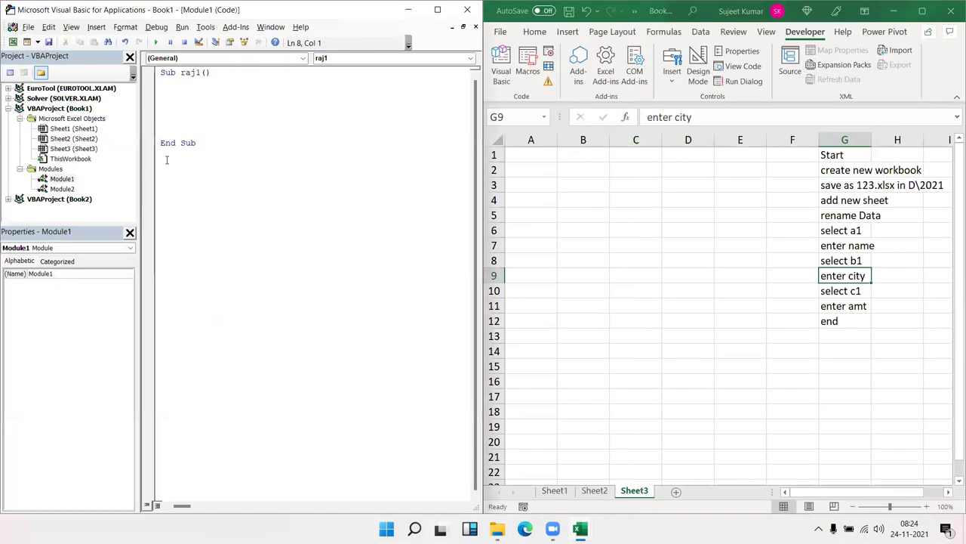
click(194, 73)
click(199, 72)
text(_)
Below End Sub, add Sub ee with Application, Workbooks, Sheets and Range lines
click(177, 89)
key(Down)
key(Down)
key(Down)
key(Down)
key(Down)
text(sub ee)
key(Return)
key(Return)
key(Up)
text(application)
key(Return)
key(Return)
text(workbooks)
key(Return)
key(Return)
text(sheets)
key(Return)
key(Return)
text(range)
key(Up)
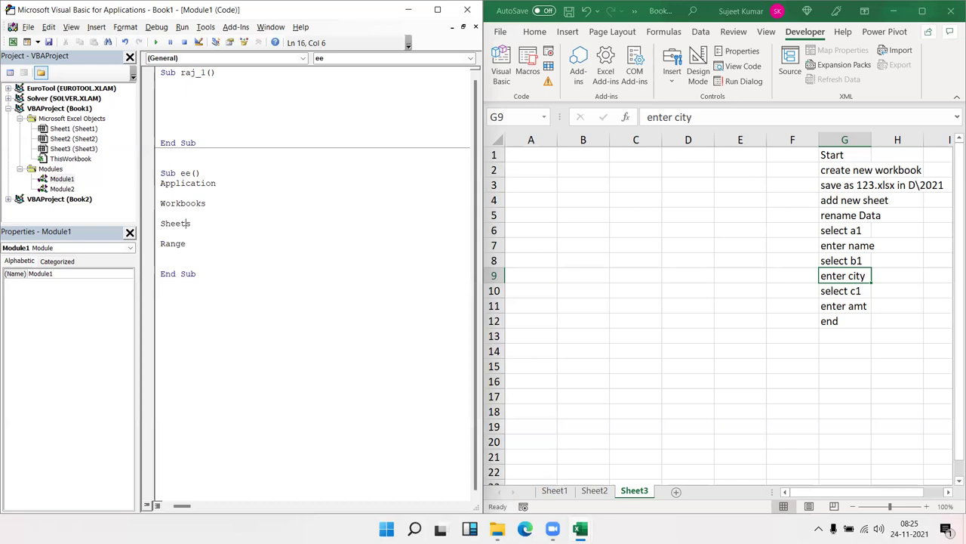
Select the Application through Range lines, then check the create new workbook step in G2
click(188, 183)
key(shift+Down)
key(shift+Down)
key(shift+Down)
key(shift+Down)
key(shift+Down)
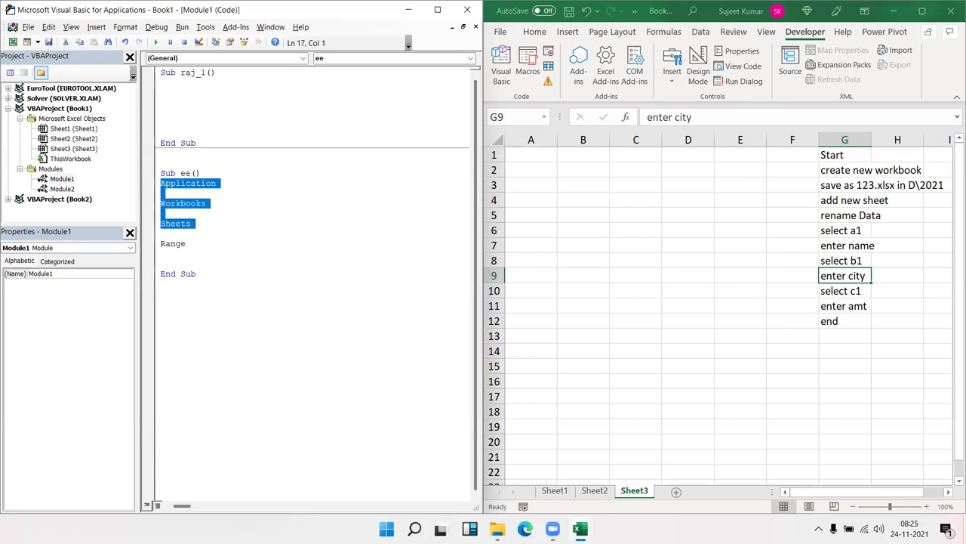
key(shift+Down)
key(shift+Down)
click(846, 172)
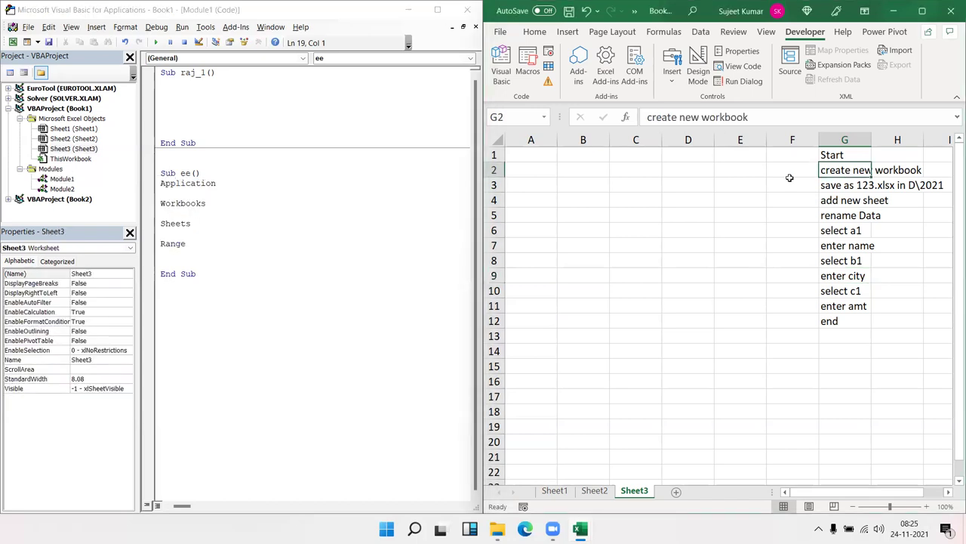
Add a Workbooks.Add line to the raj_1 procedure
click(212, 211)
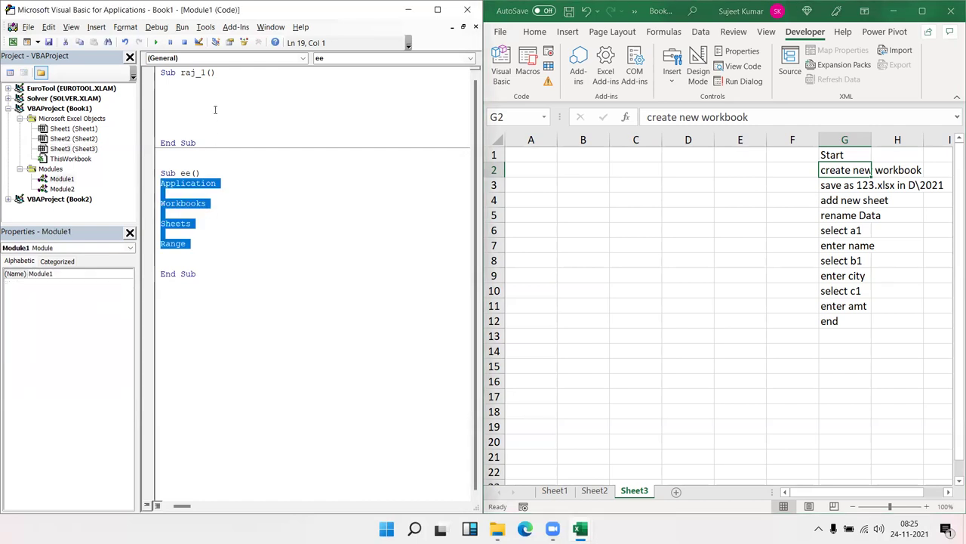
click(215, 111)
text(workbb)
key(BackSpace)
text(ooks.a)
key(Tab)
key(Return)
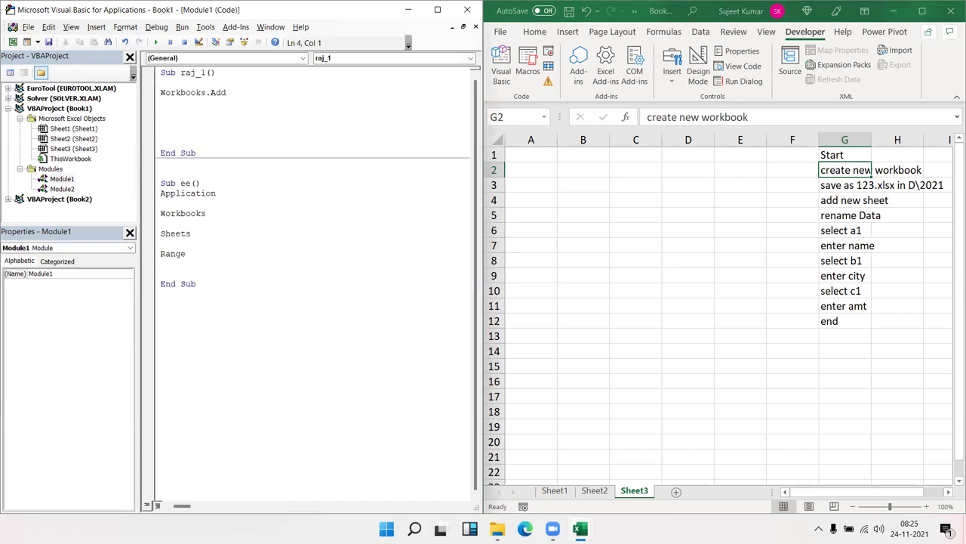
Add ActiveWorkbook.SaveAs "D:\2021\123.xlsx" below the Workbooks.Add line
click(863, 189)
click(193, 106)
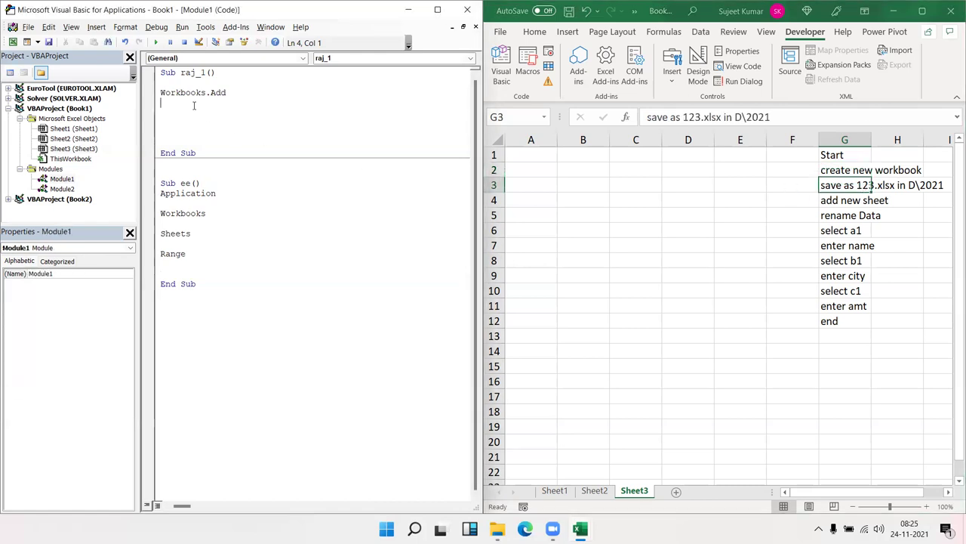
text(wor)
key(BackSpace)
key(BackSpace)
key(BackSpace)
text(a)
text(cti)
text(veworkbook)
text(.savea)
key(Tab)
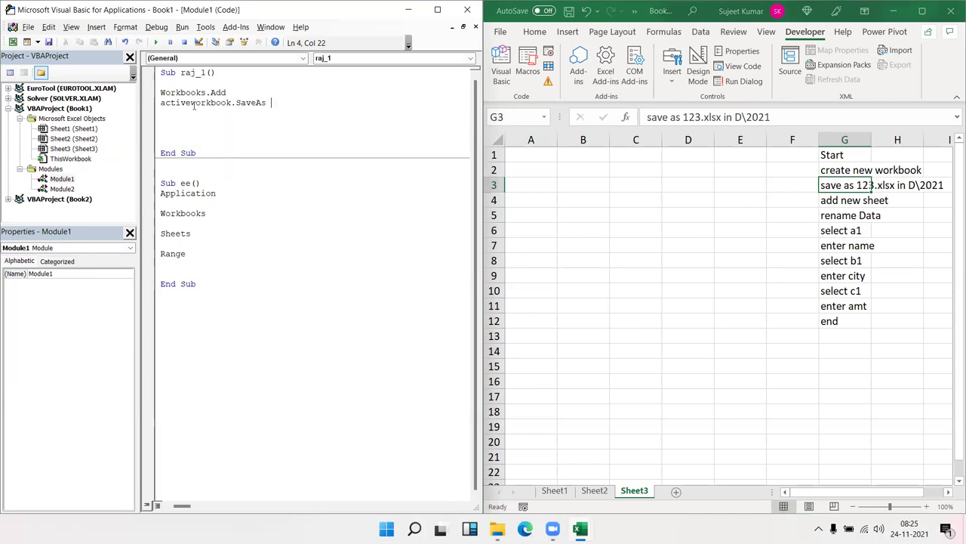
text(")
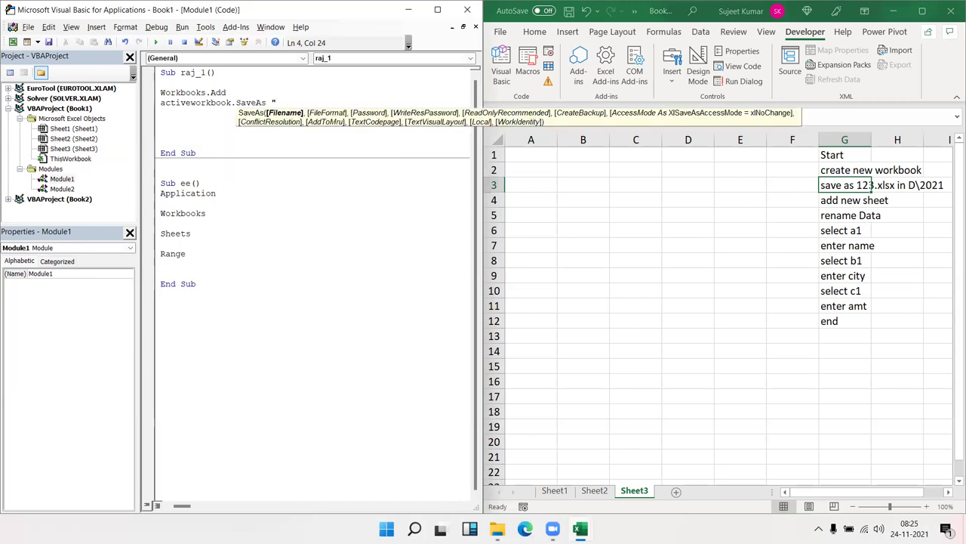
text(D)
text(:\)
text(2021\123.xlsx")
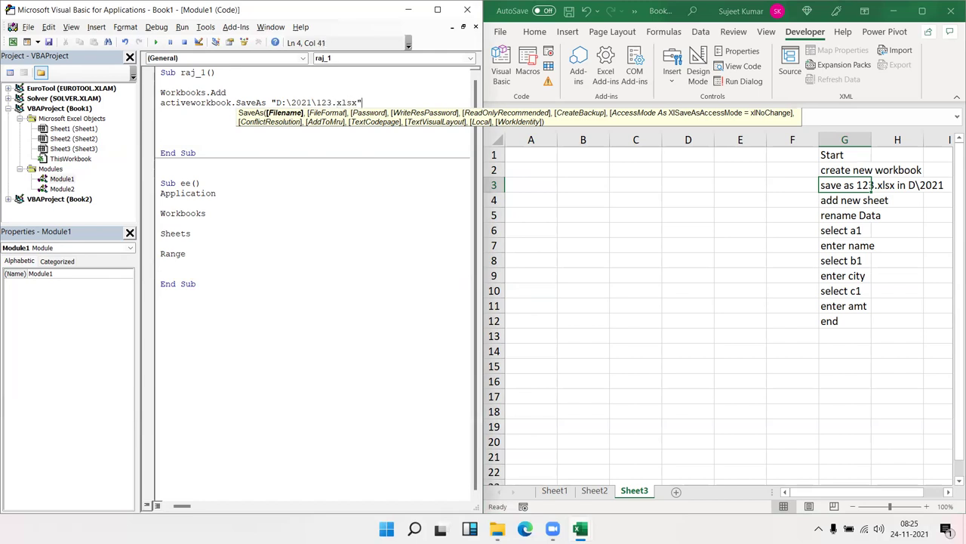
key(Return)
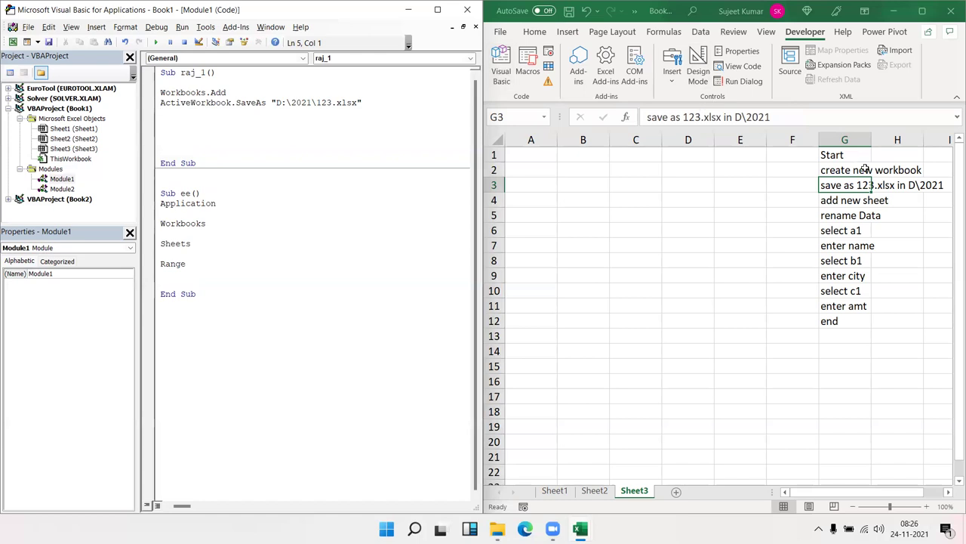
Add a Sheets.Add line after the SaveAs statement in raj_1
click(848, 198)
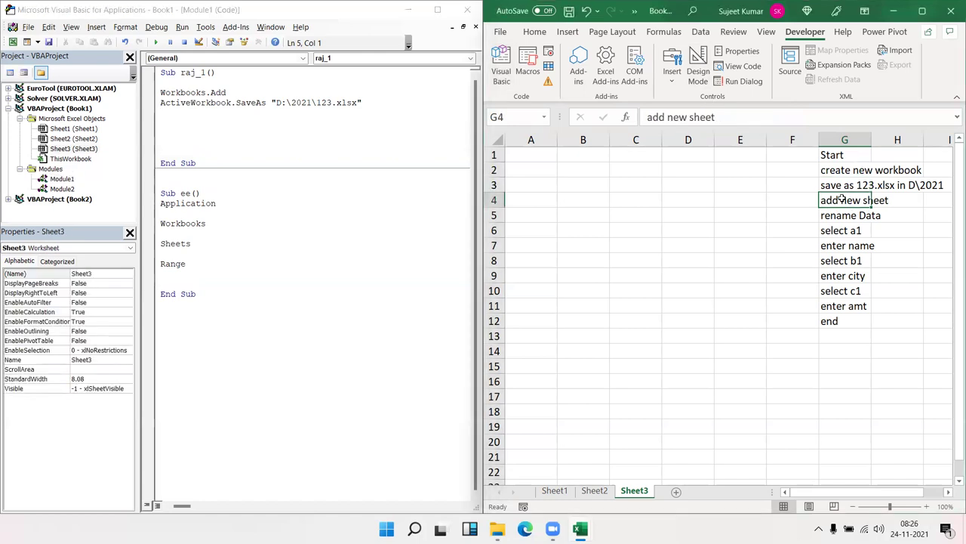
double_click(169, 244)
click(164, 120)
text(sheets)
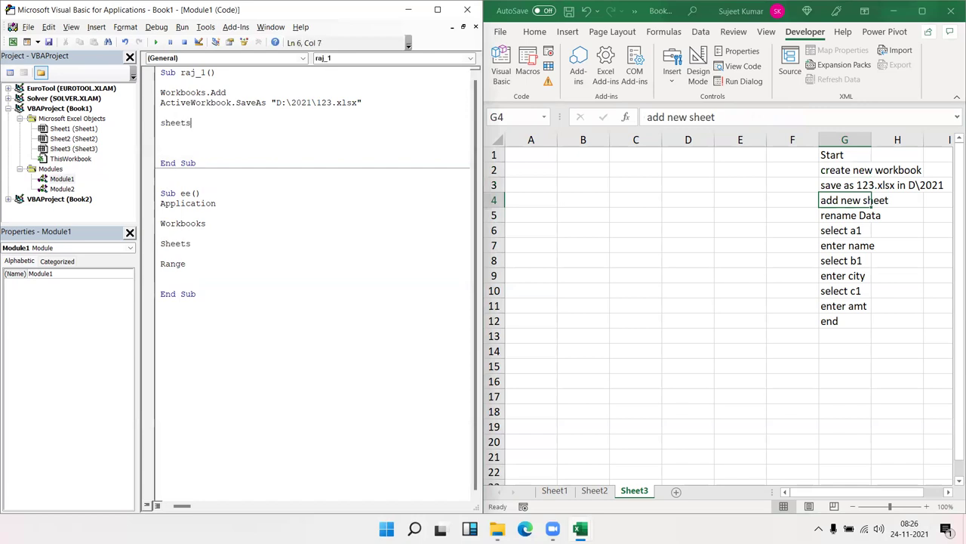
text(.a)
key(Tab)
key(Return)
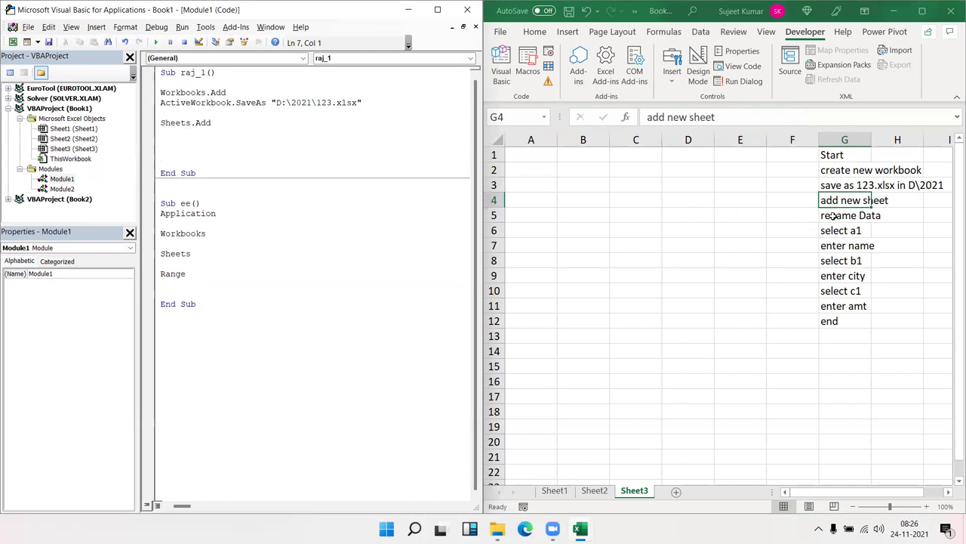
Add ActiveSheet.Name = "Data" below Sheets.Add, followed by a blank line
click(838, 215)
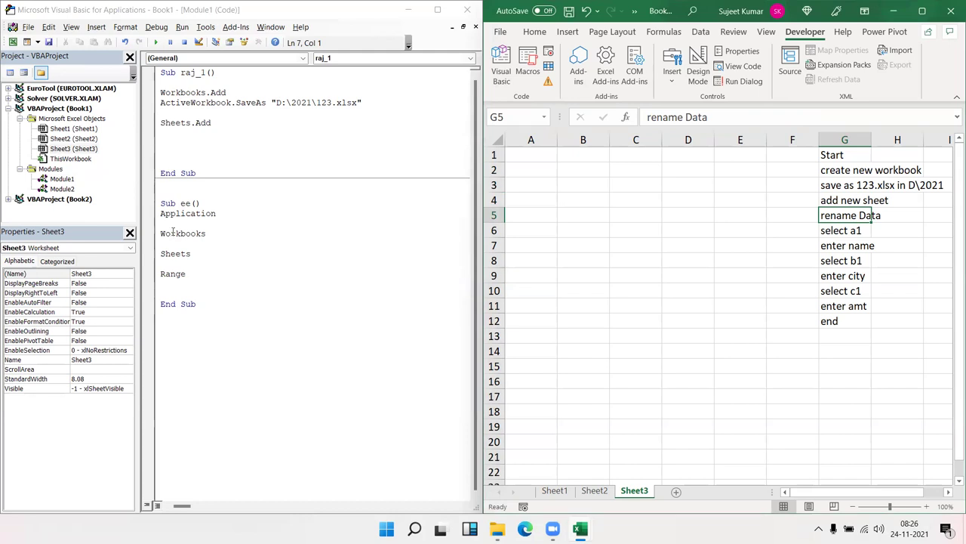
double_click(167, 255)
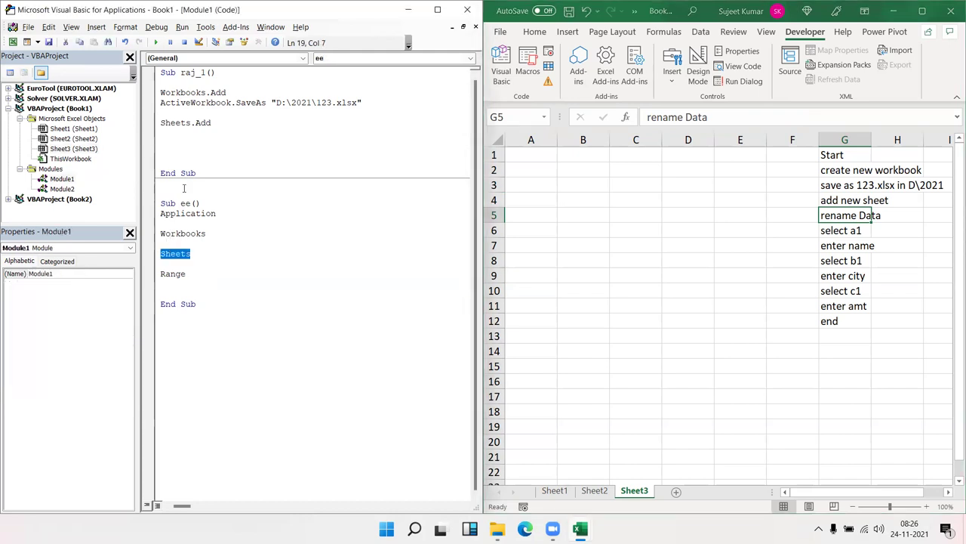
click(185, 129)
double_click(184, 122)
click(183, 130)
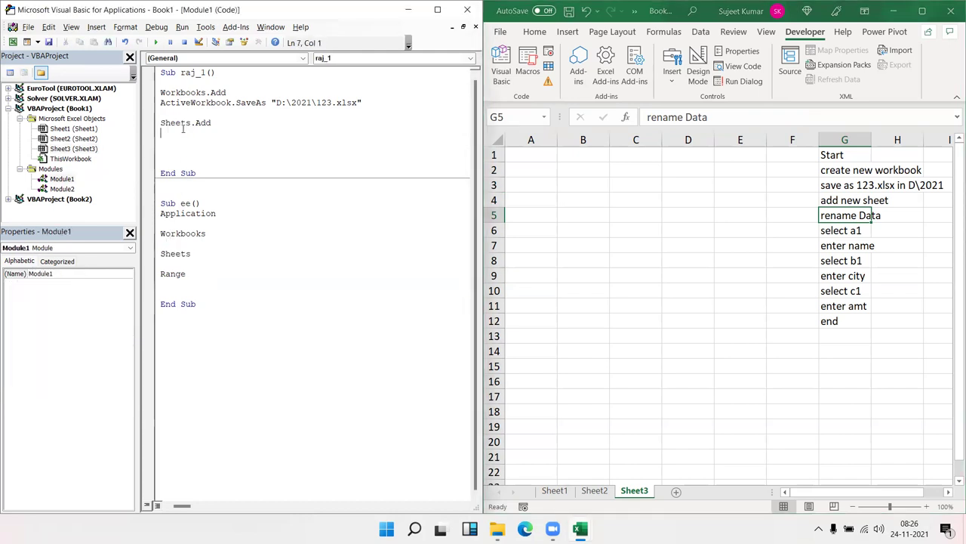
text(shee)
key(BackSpace)
key(BackSpace)
key(BackSpace)
key(BackSpace)
text(activesheet.name)
text(="Data)
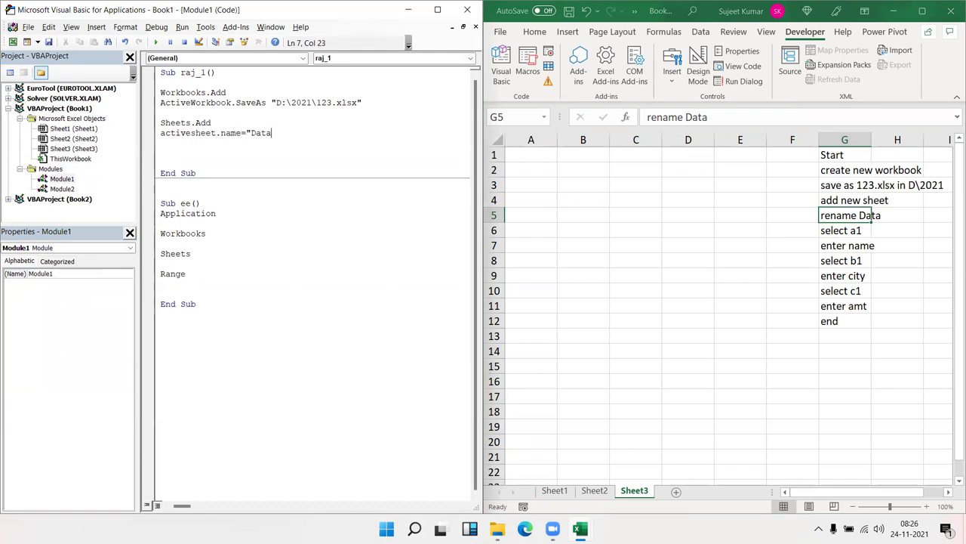
text(")
key(Return)
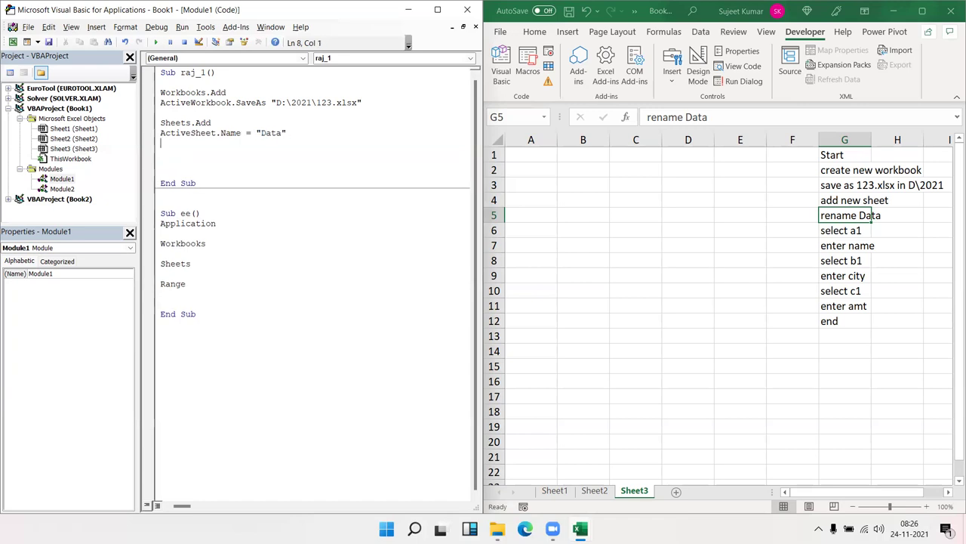
key(Return)
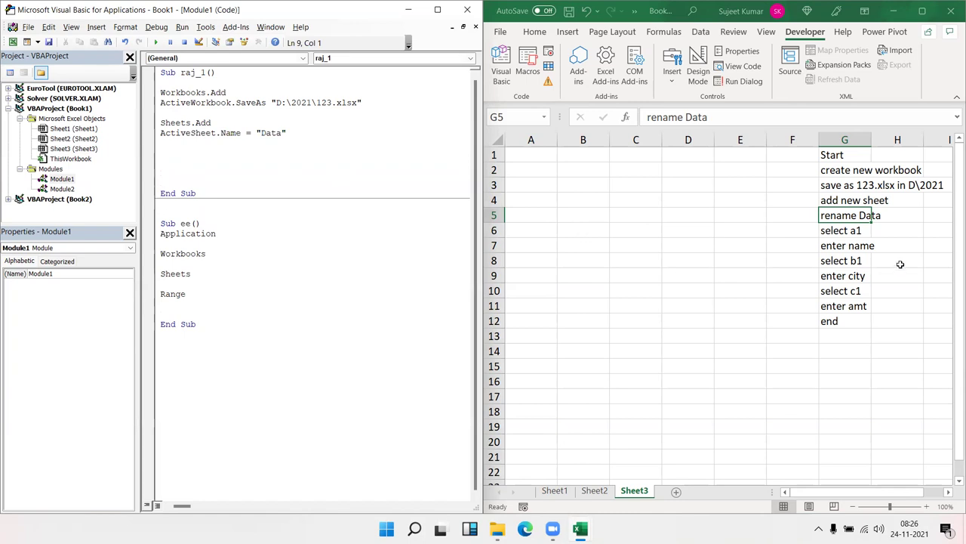
Add Range("a1").Select to raj_1 after the rename line
click(568, 176)
click(668, 193)
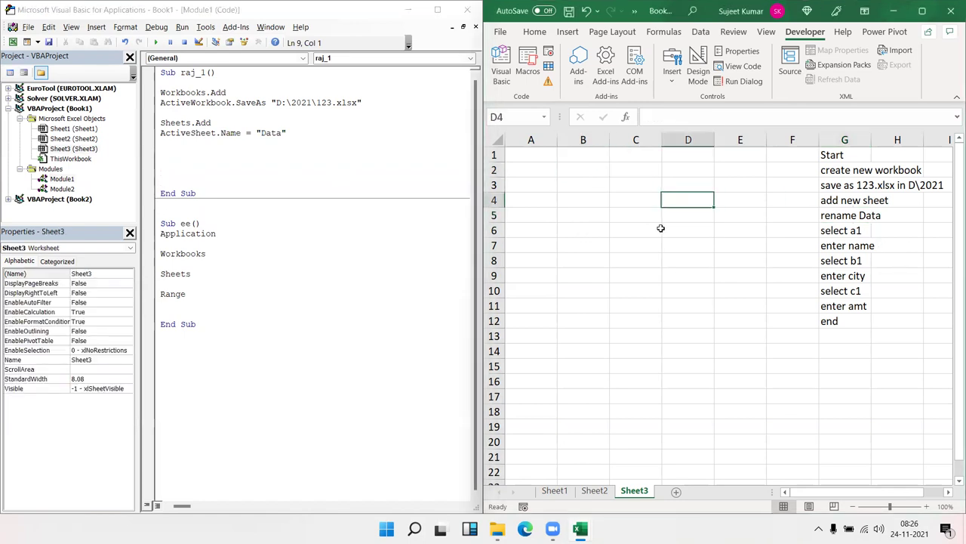
click(648, 240)
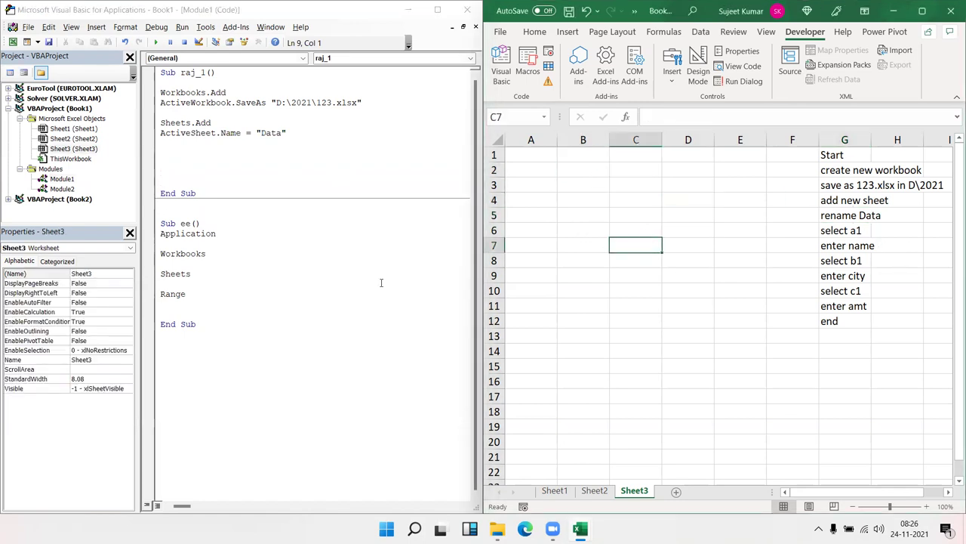
double_click(205, 293)
double_click(202, 291)
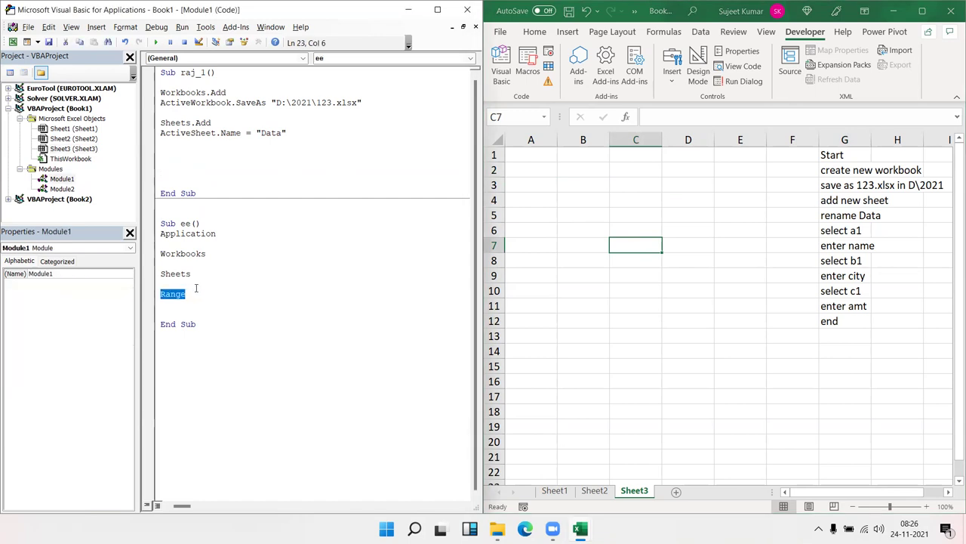
click(173, 161)
key(Up)
text(range ()
key(BackSpace)
key(BackSpace)
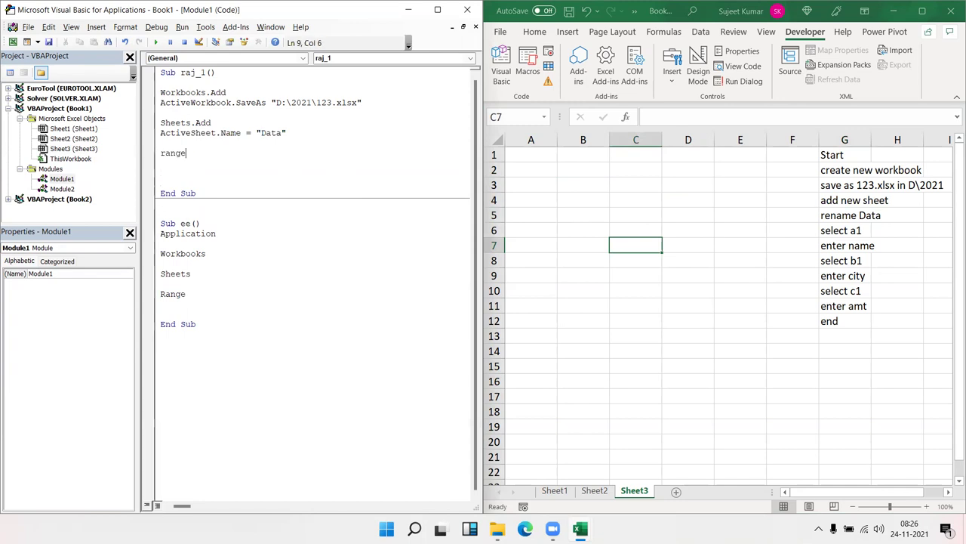
text(("a1)
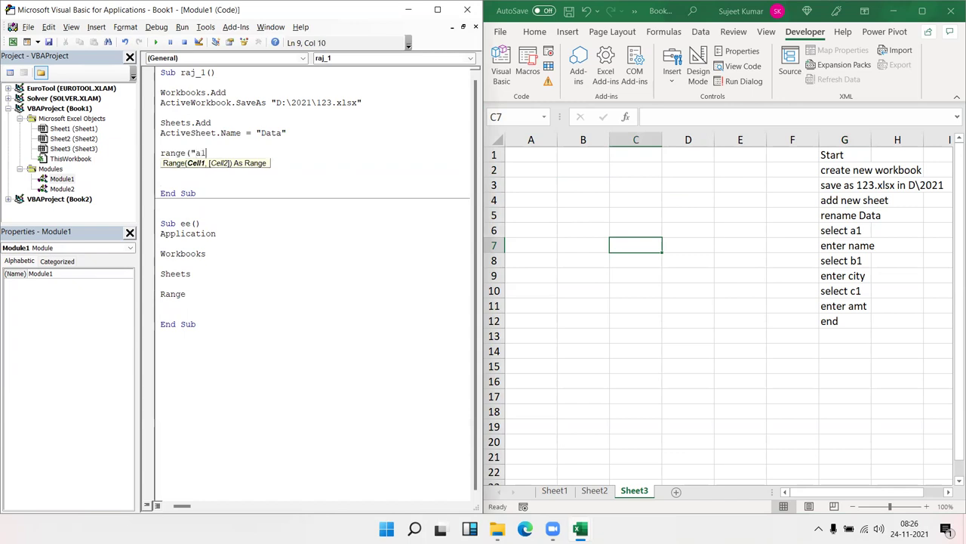
text(").)
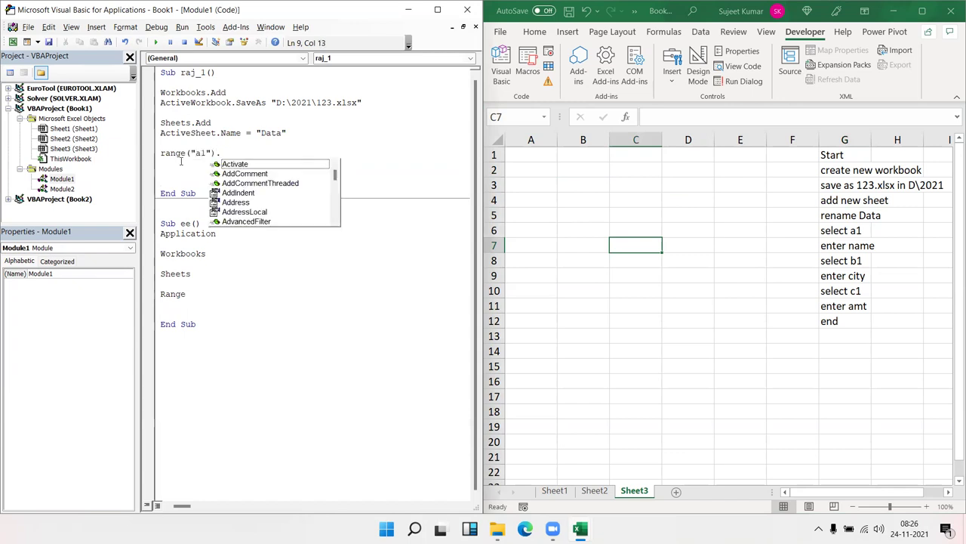
text(sele)
key(Return)
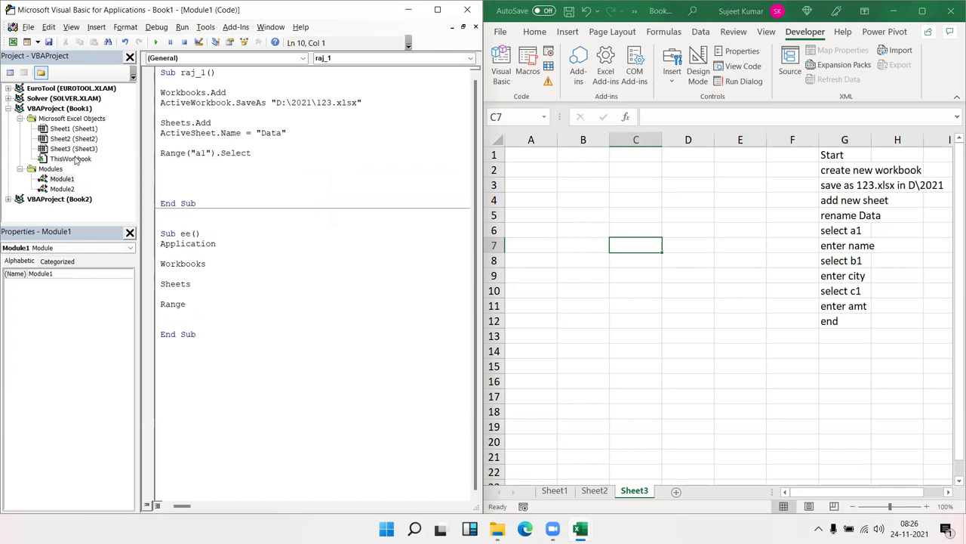
Begin an activecell.value line beneath it for entering the name
click(854, 232)
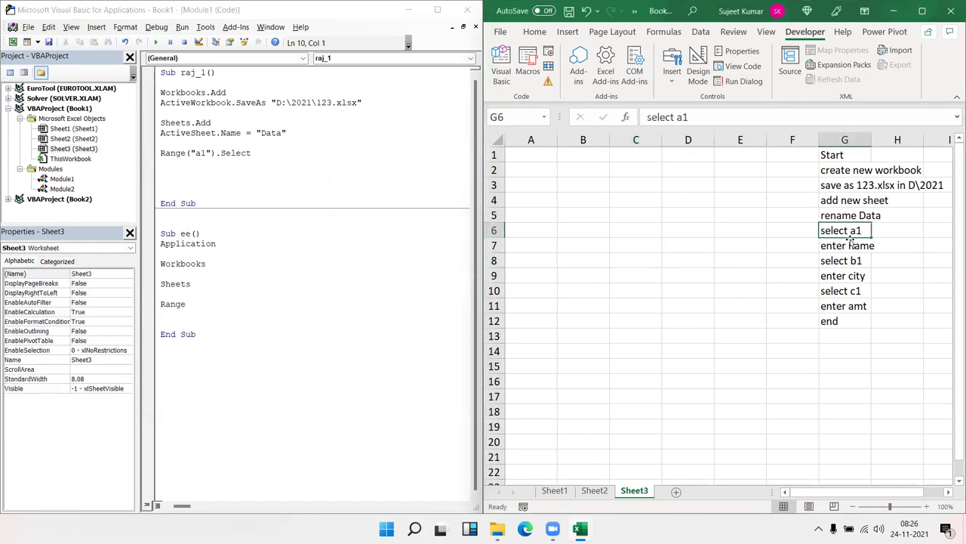
click(851, 245)
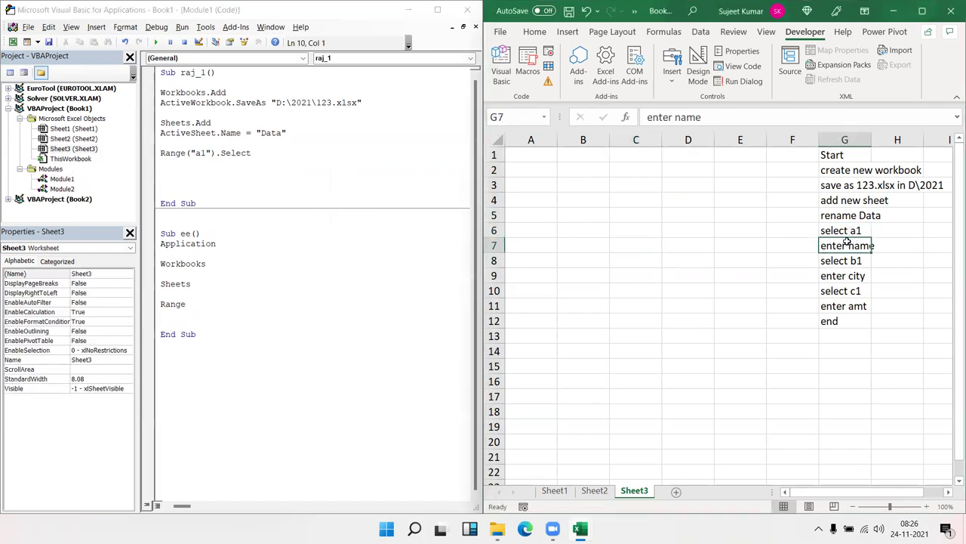
click(268, 161)
text(activecell)
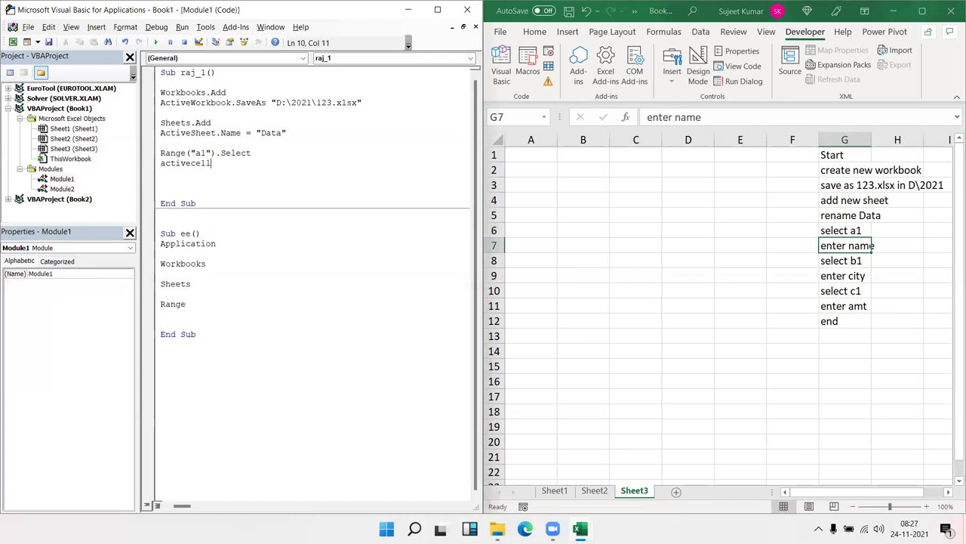
text(.v)
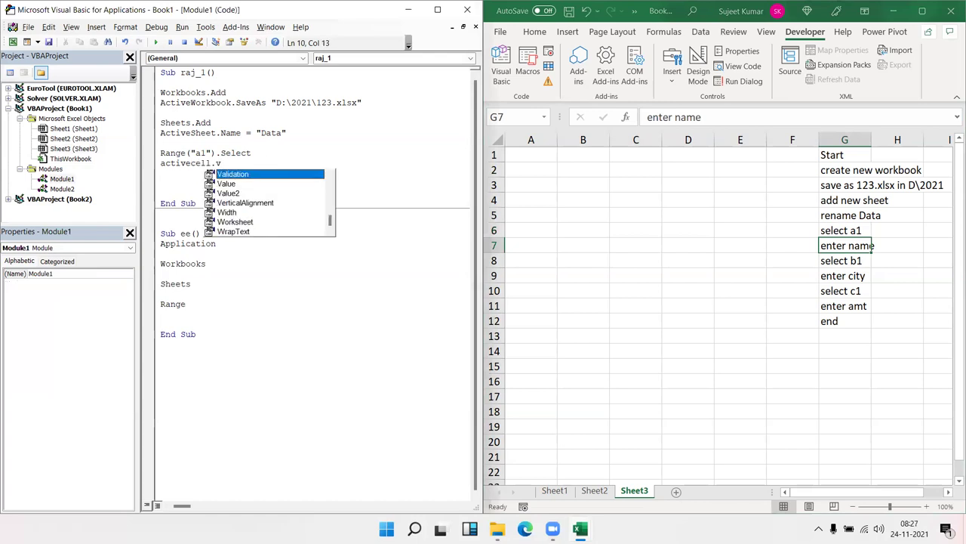
text(a)
Finish the A1 "Name" line and duplicate the two-line A1 select/value pair twice
text("Name")
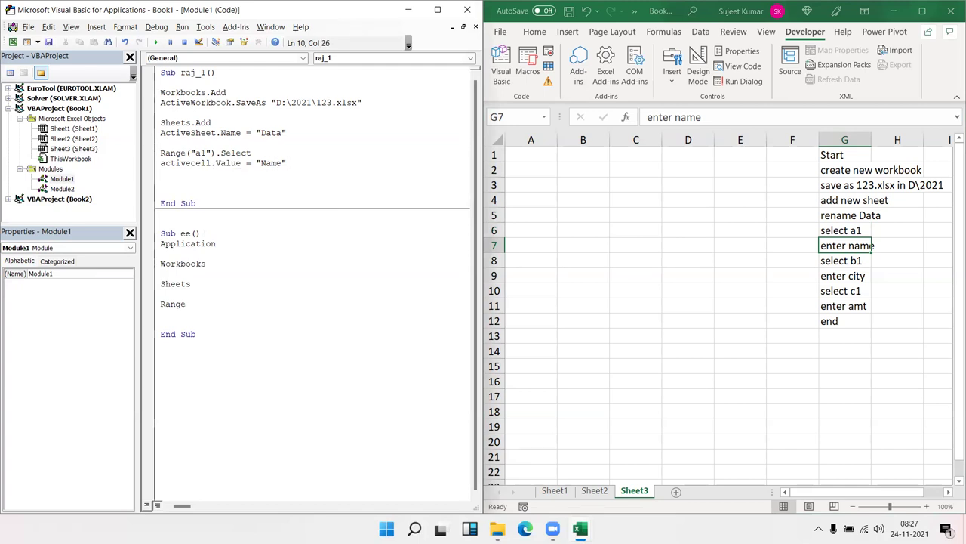
key(Return)
key(Up)
key(Up)
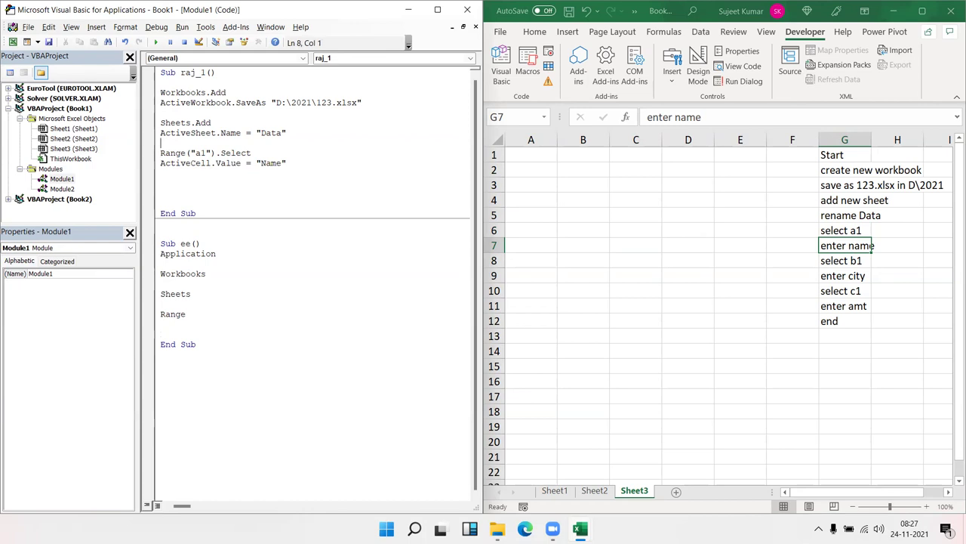
key(shift+Down)
key(shift+Down)
key(ctrl+c)
key(Down)
key(ctrl+v)
key(Return)
key(ctrl+v)
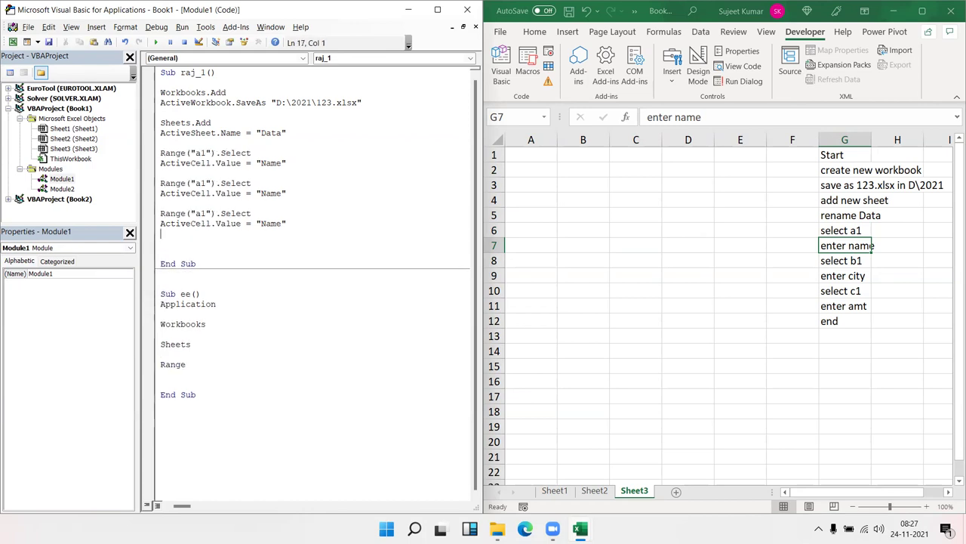
Change the copied pairs to write "City" into B1 and "Amt" into C1
double_click(200, 183)
text(b)
click(201, 213)
key(BackSpace)
text(c)
double_click(271, 193)
text(City)
double_click(276, 223)
text(Amt)
click(268, 234)
click(865, 177)
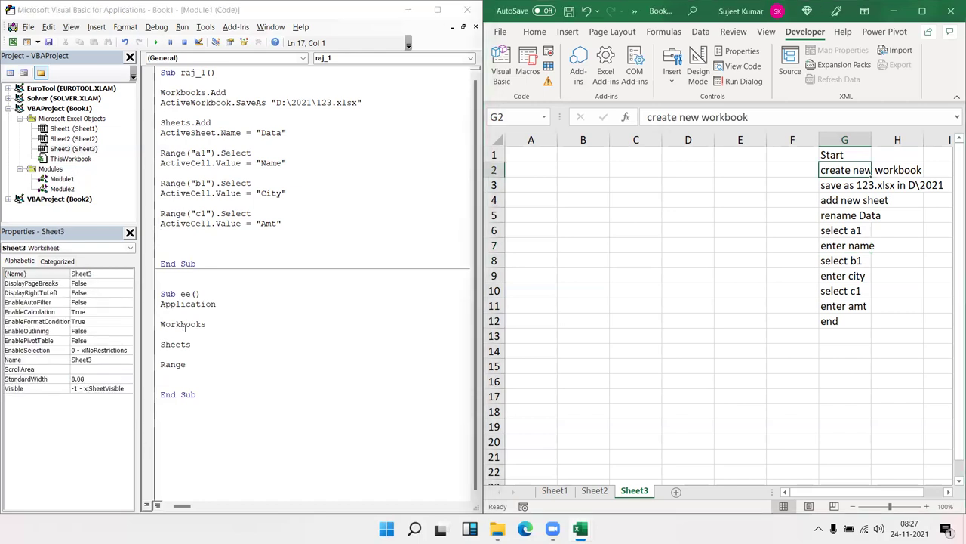
click(842, 214)
click(839, 200)
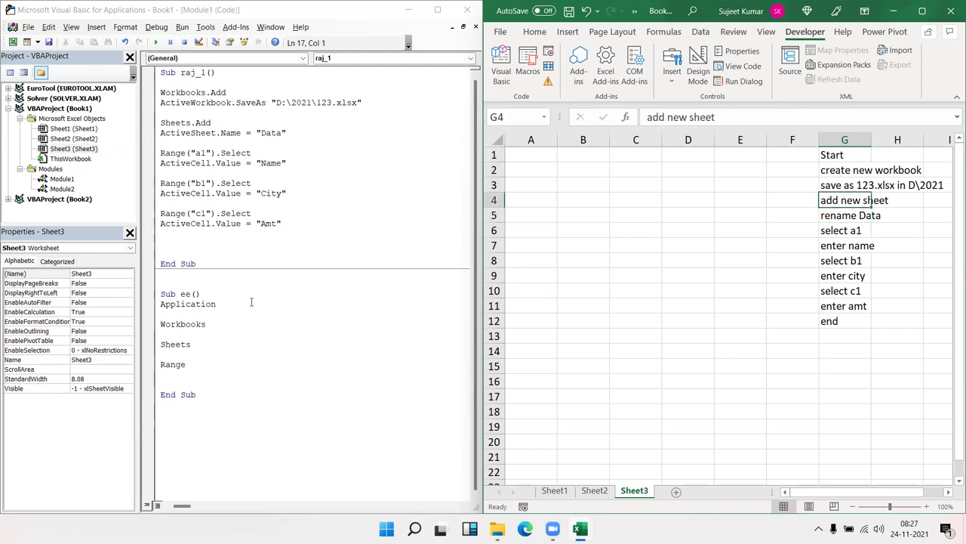
click(841, 261)
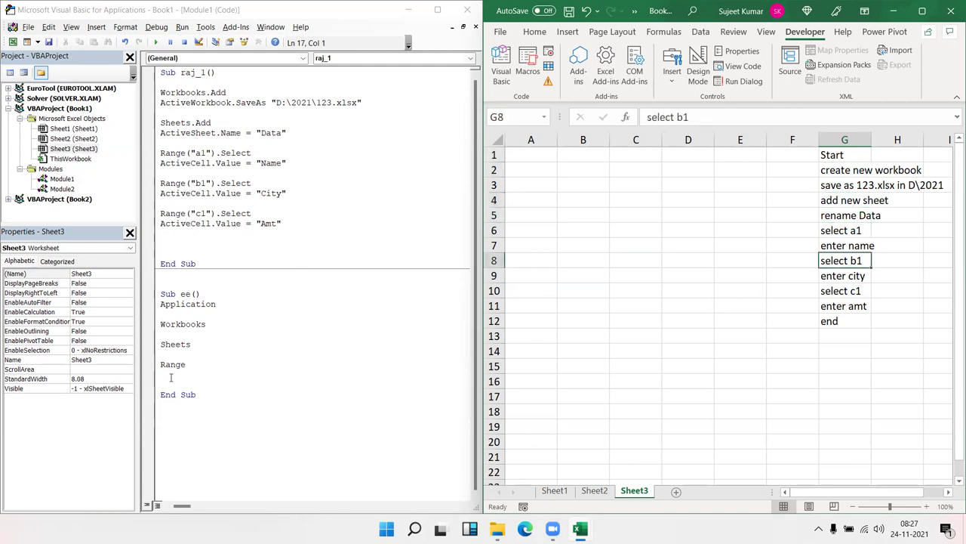
click(245, 375)
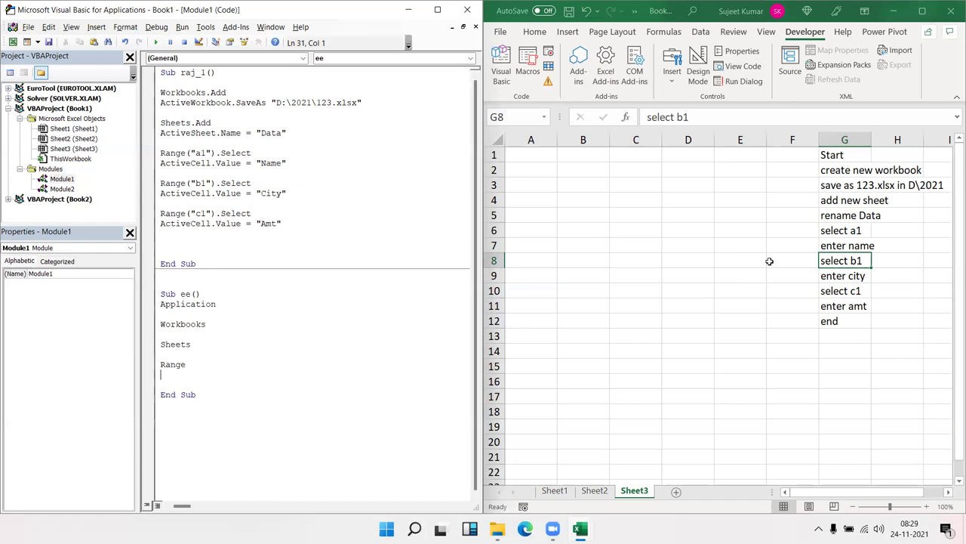
Put a breakpoint on raj_1's ActiveWorkbook.SaveAs "D:\2021\123.xlsx" line
click(855, 180)
key(Up)
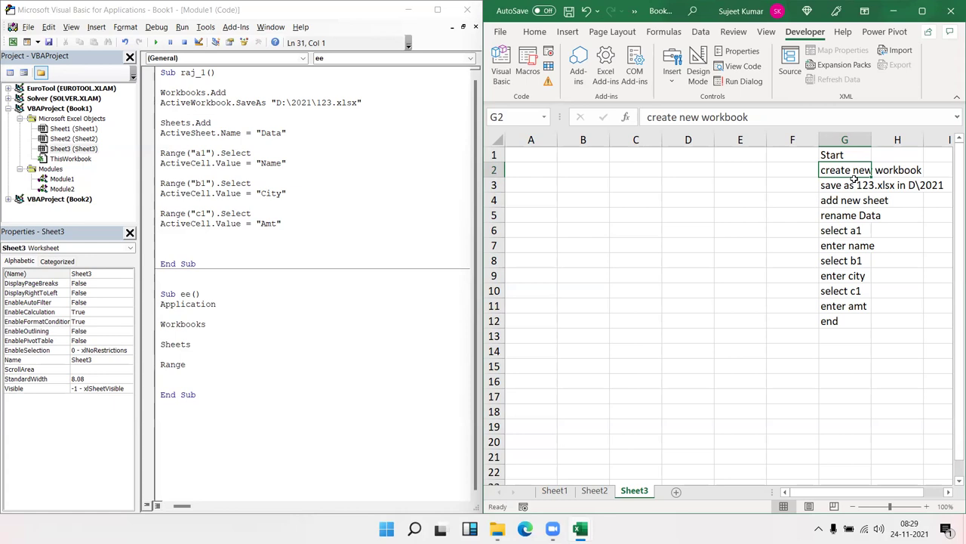
click(148, 102)
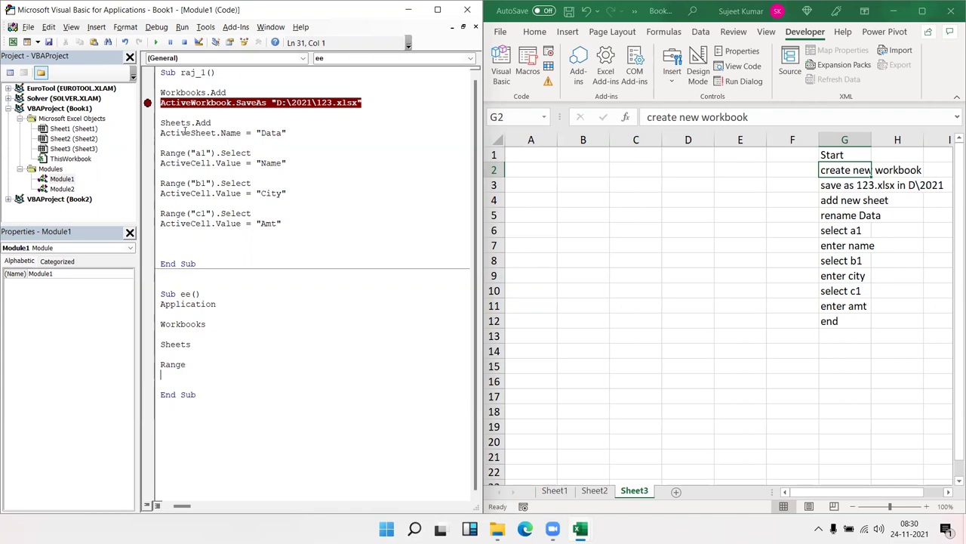
Clear the SaveAs breakpoint and move back through raj_1's code to the SaveAs line
click(148, 103)
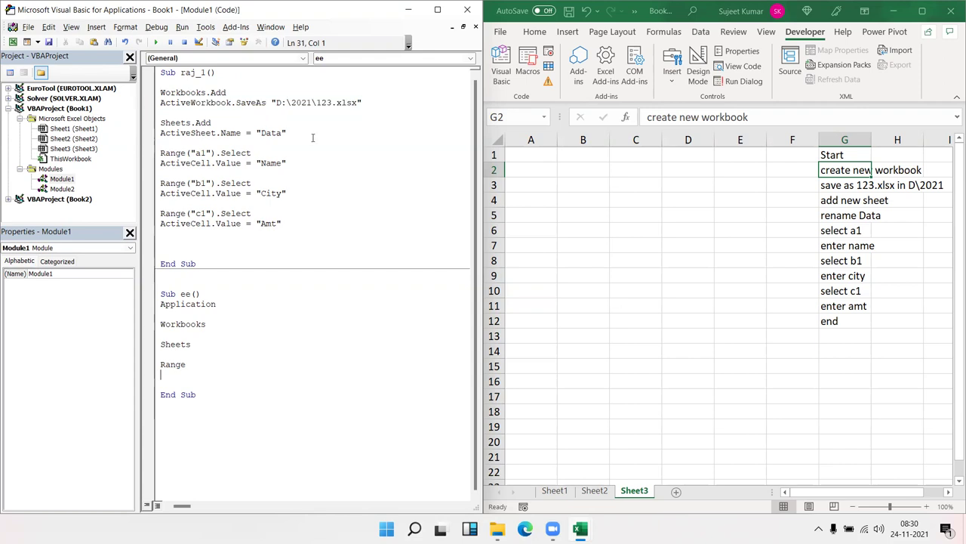
key(ctrl+Up)
click(312, 137)
key(Up)
key(Up)
key(shift+Down)
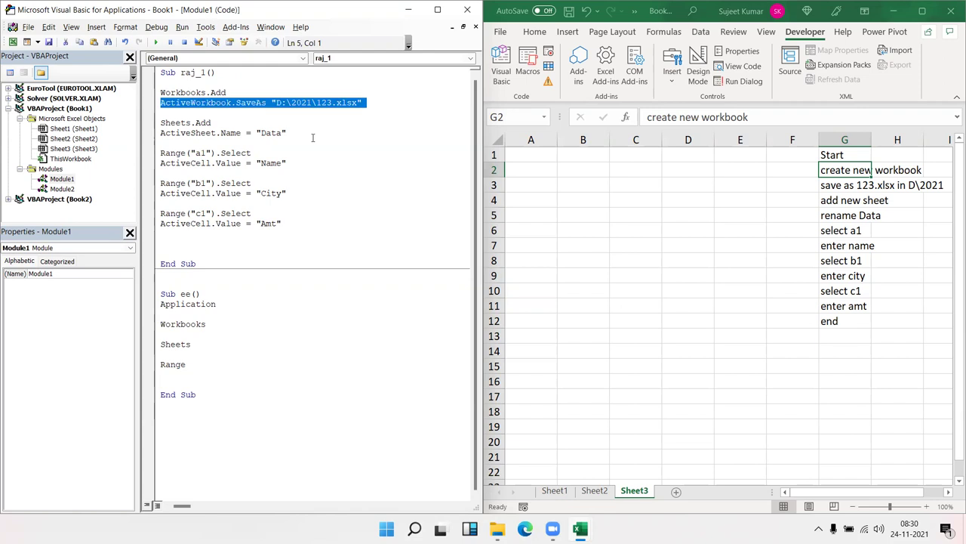
key(Right)
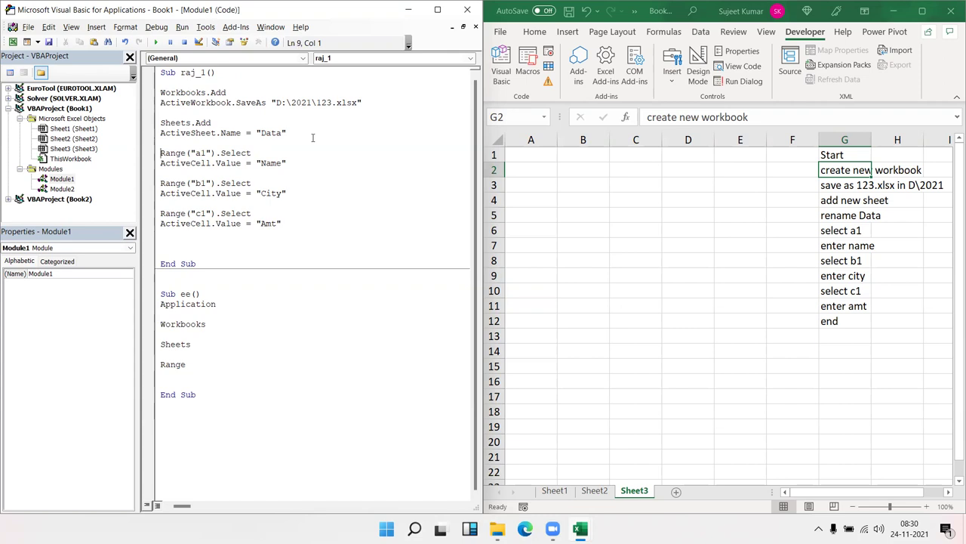
key(Up)
key(Up)
key(Up)
key(Up)
double_click(325, 104)
key(Up)
key(shift+Left)
key(shift+Left)
key(shift+Left)
key(shift+Left)
key(Down)
key(shift+Down)
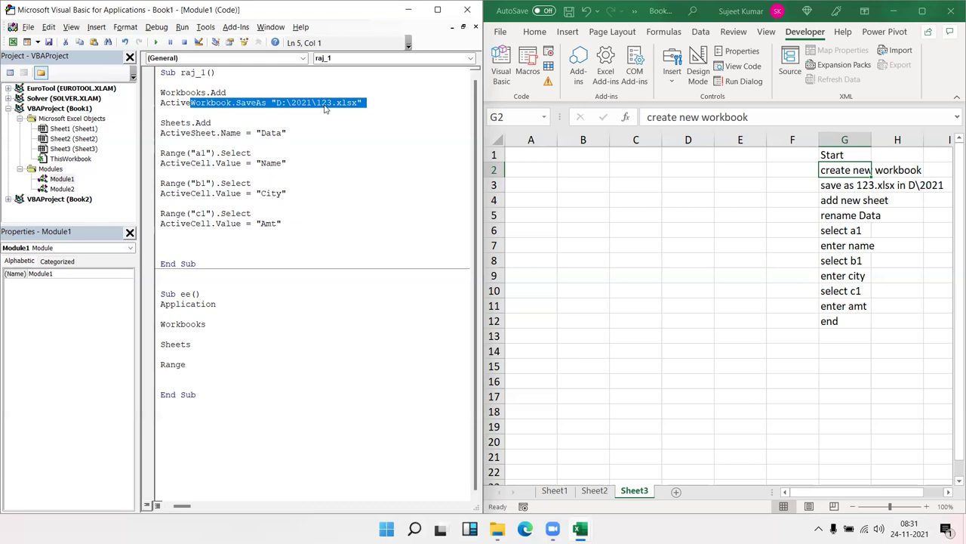
key(Right)
key(Down)
key(Down)
key(Down)
key(Right)
key(Right)
key(Right)
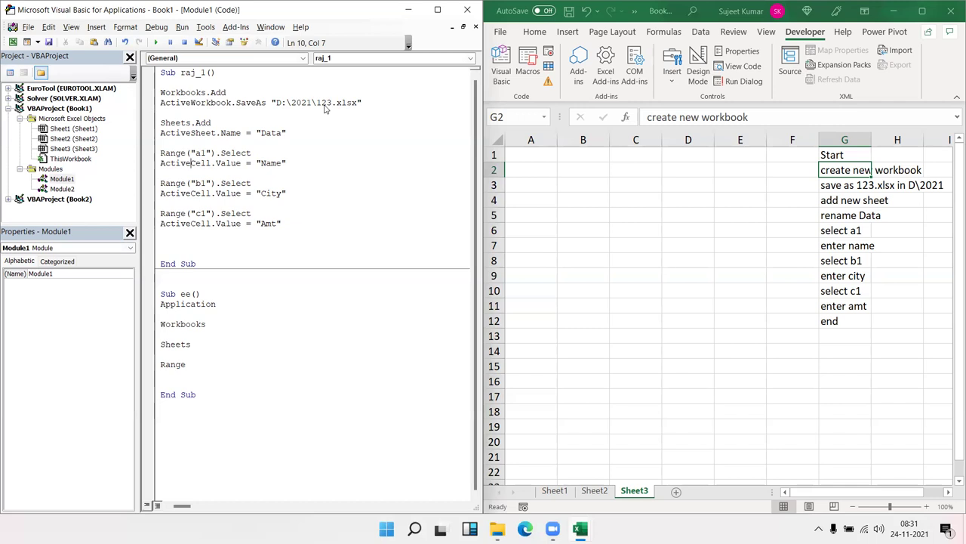
key(Up)
key(Up)
key(Right)
key(Right)
key(Right)
key(Up)
key(Up)
key(shift+End)
key(Left)
key(Down)
key(Down)
key(shift+Down)
key(shift+Down)
key(shift+Down)
key(shift+Down)
key(shift+Down)
key(shift+Down)
key(shift+Down)
key(shift+Down)
key(shift+Down)
key(shift+Down)
key(shift+Down)
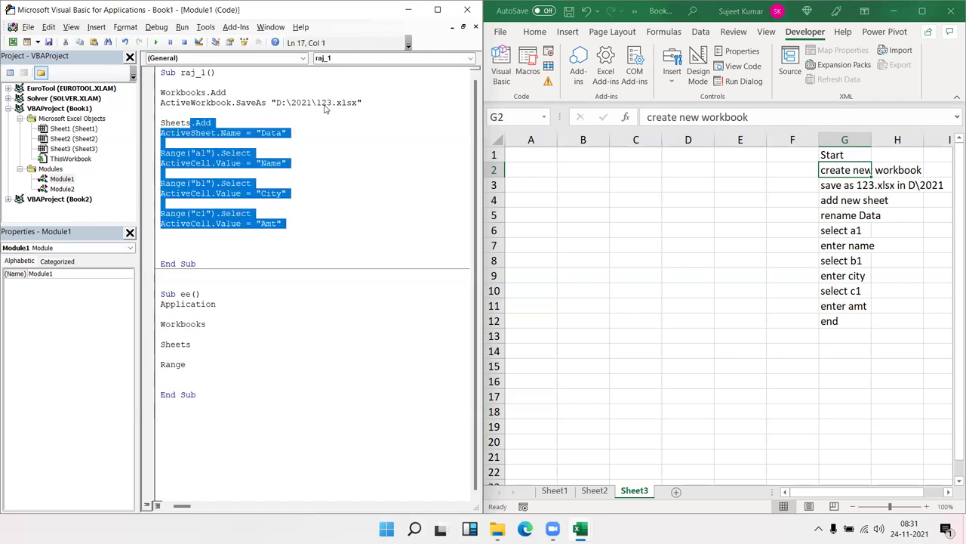
key(Down)
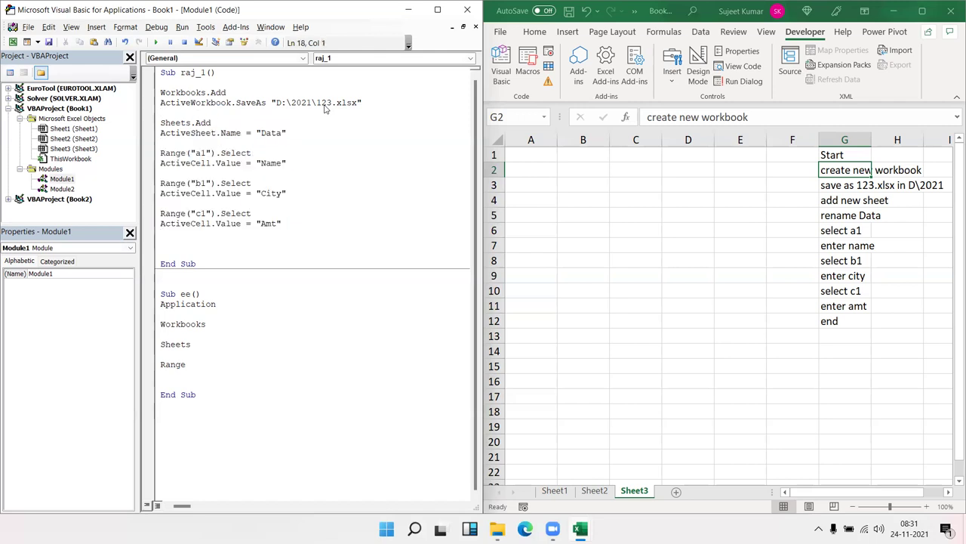
Copy ActiveWorkbook.Save from line 4 onto the blank line before End Sub, then switch to File Explorer
drag(257, 103, 155, 115)
key(ctrl+c)
click(181, 251)
key(ctrl+v)
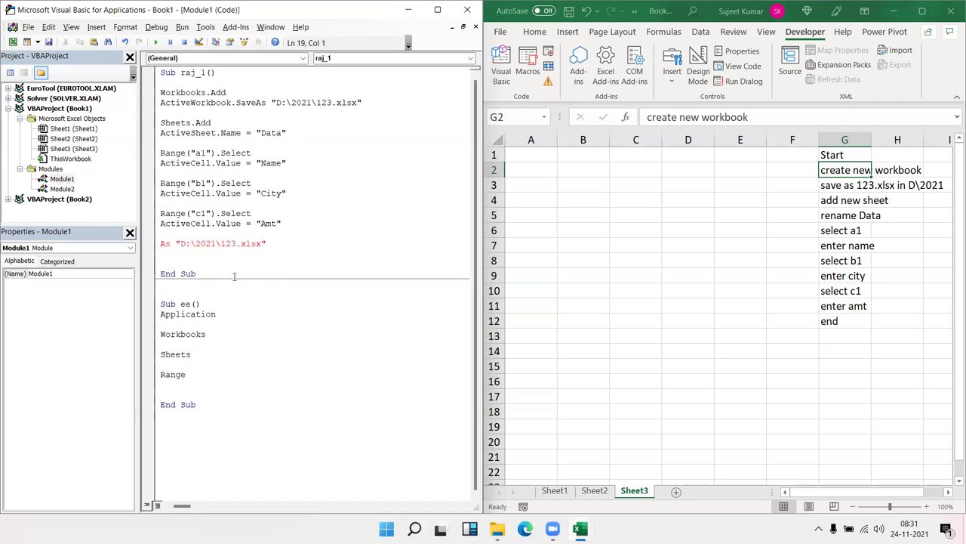
key(ctrl+z)
click(254, 102)
drag(255, 102, 160, 103)
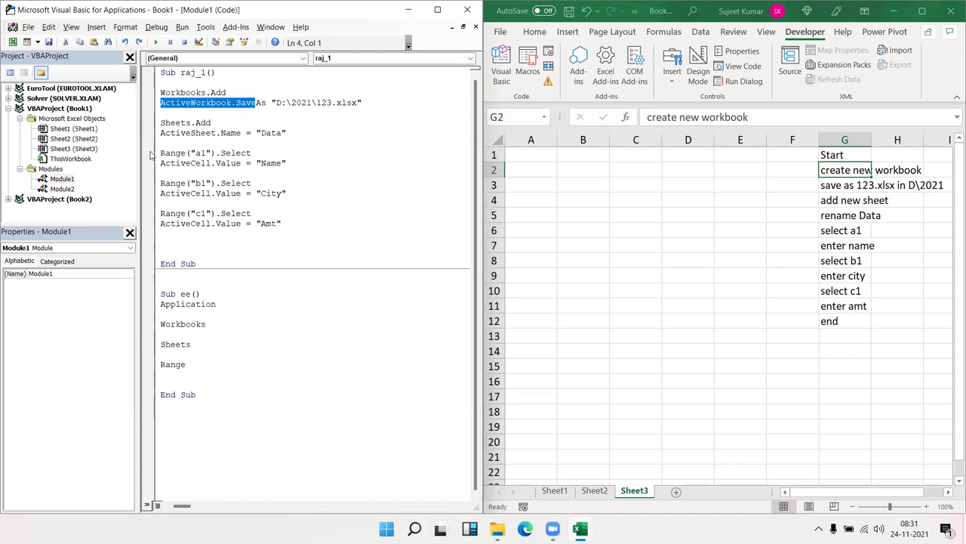
key(ctrl+c)
click(162, 243)
key(ctrl+v)
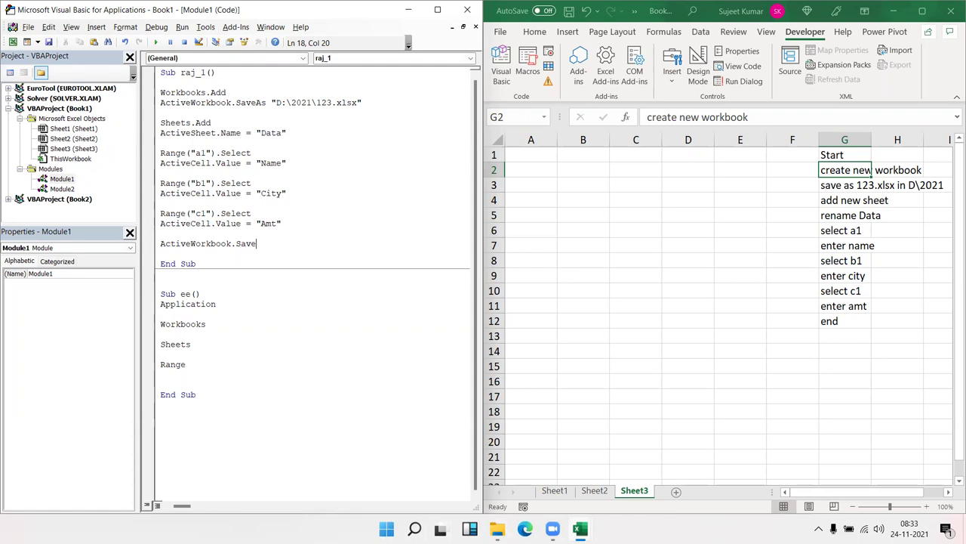
click(497, 528)
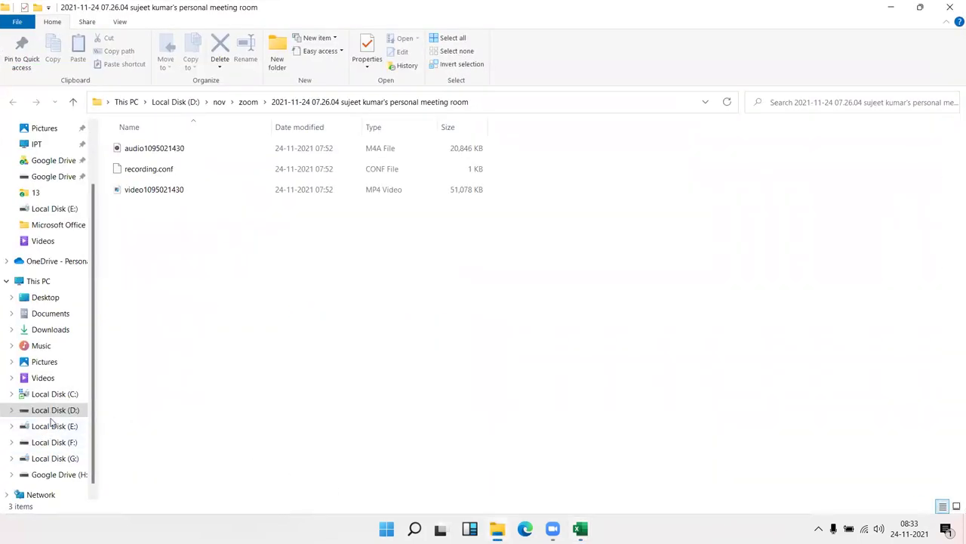
On Local Disk (D:), add a new folder and name it 2021
click(57, 412)
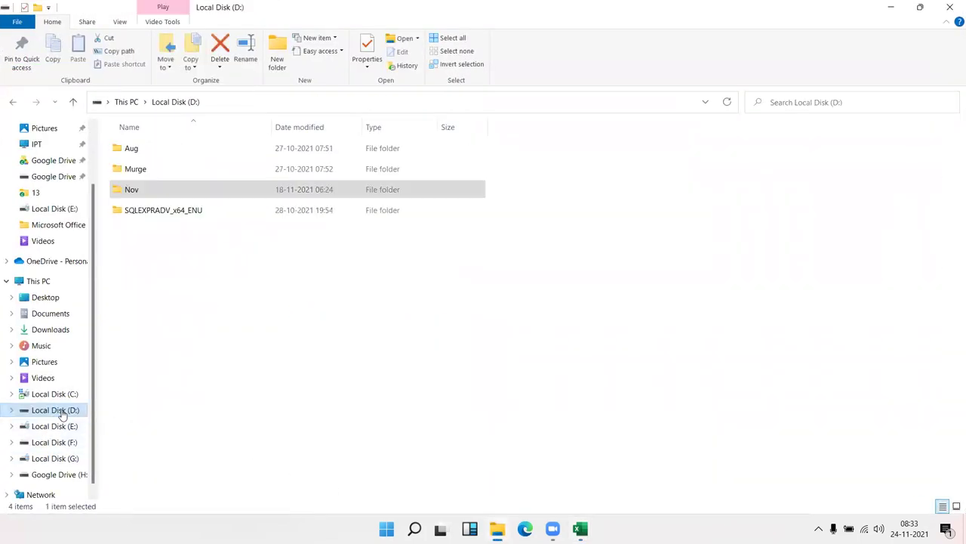
right_click(133, 264)
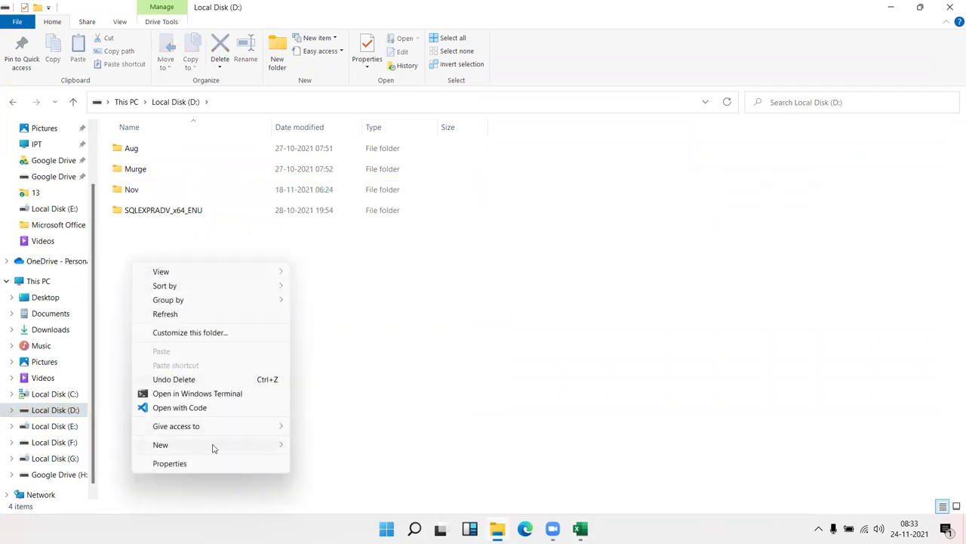
mouse_move(195, 445)
click(331, 237)
text(2021)
click(354, 320)
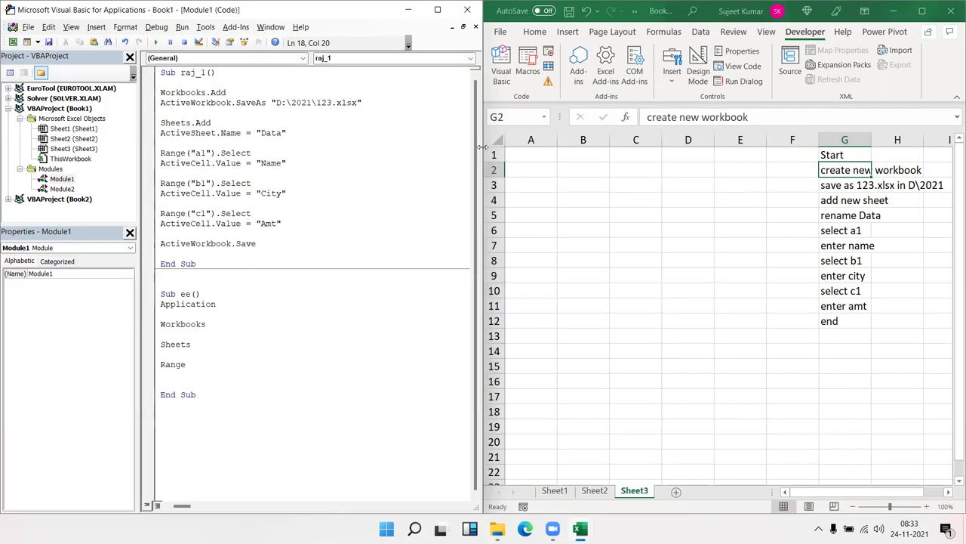
Run raj_1 to produce the 123 workbook, look it over, and return to File Explorer
click(201, 165)
click(155, 42)
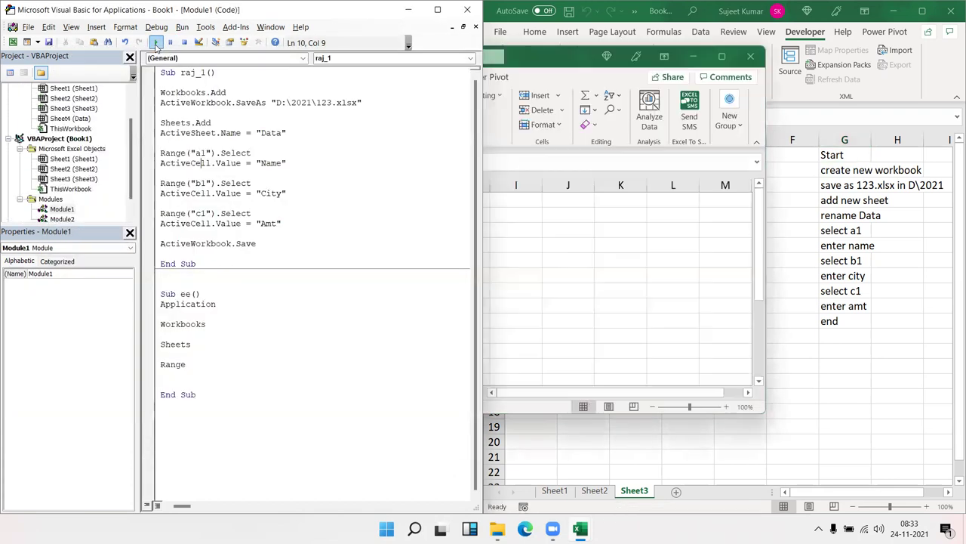
click(585, 288)
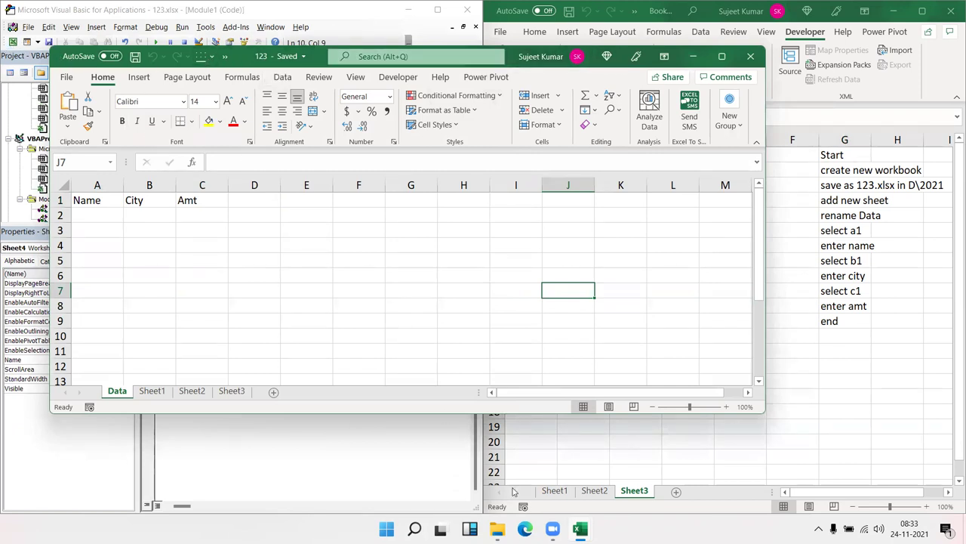
click(497, 527)
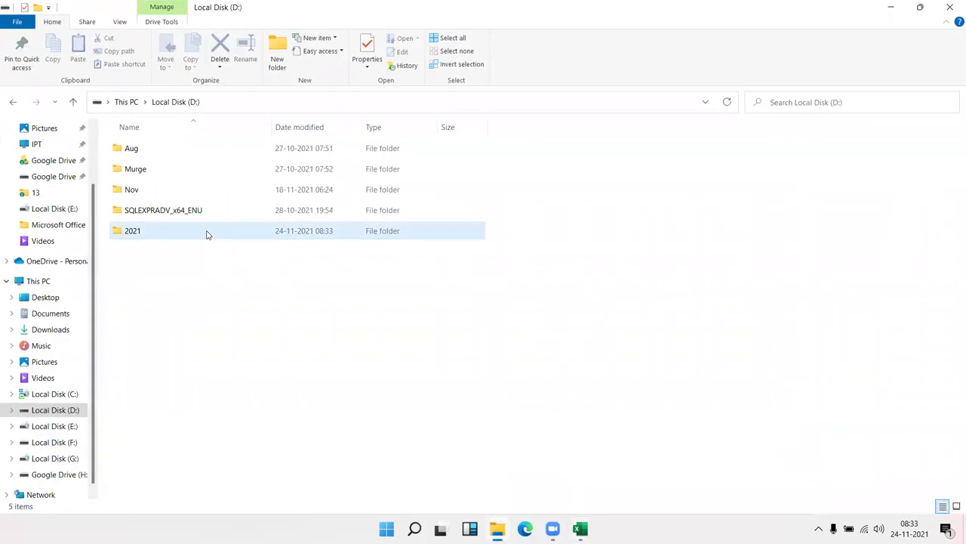
Find the 123 file in D:\2021, check its Name, City, Amt headers in A1:C1, and close it
double_click(207, 233)
click(203, 151)
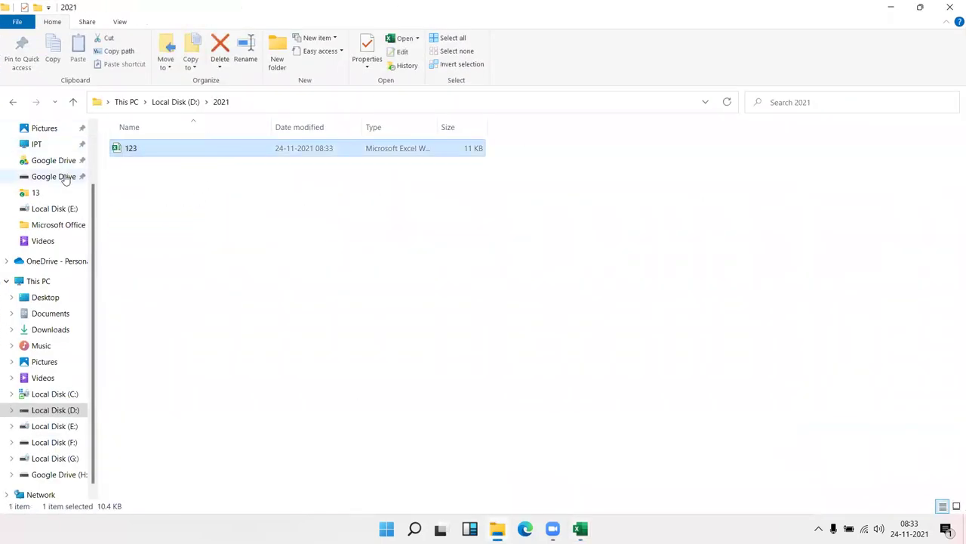
click(580, 528)
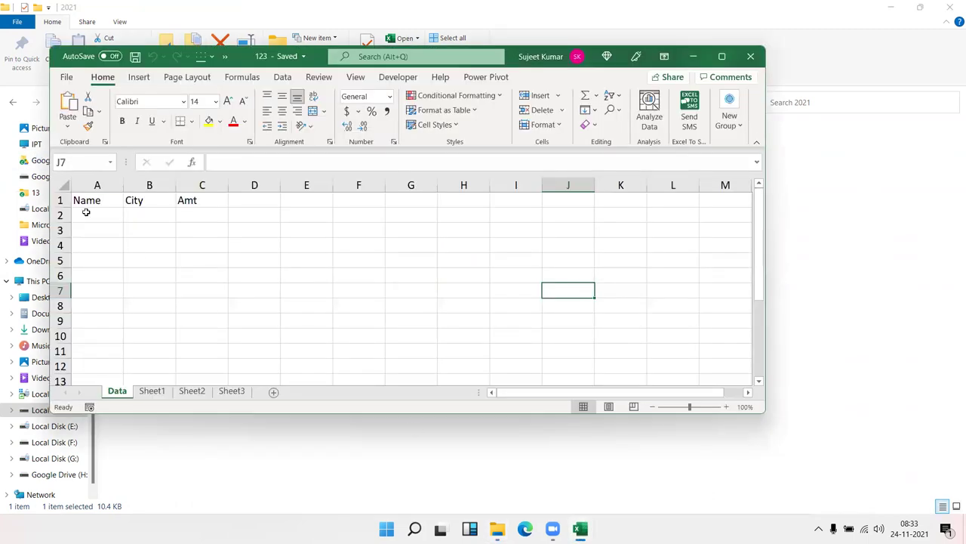
click(87, 203)
click(155, 202)
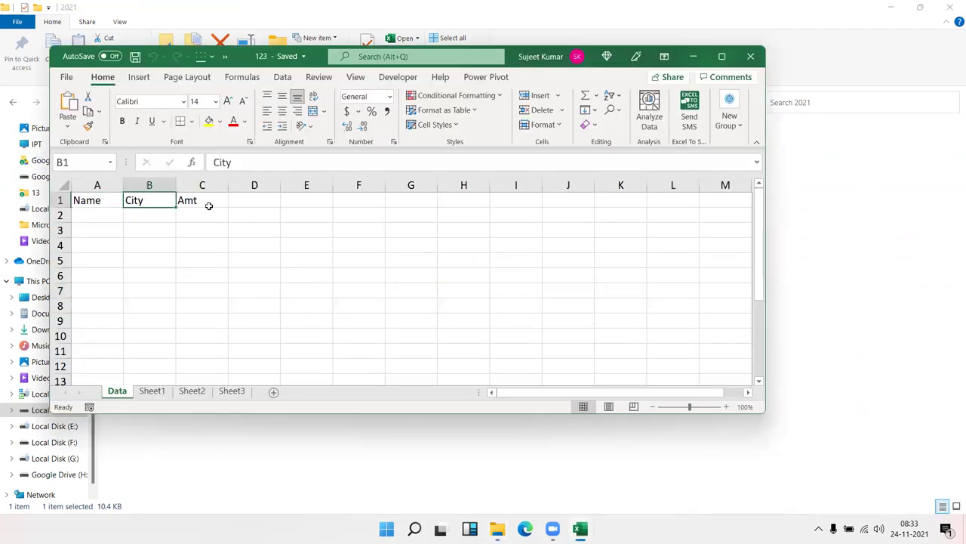
click(209, 208)
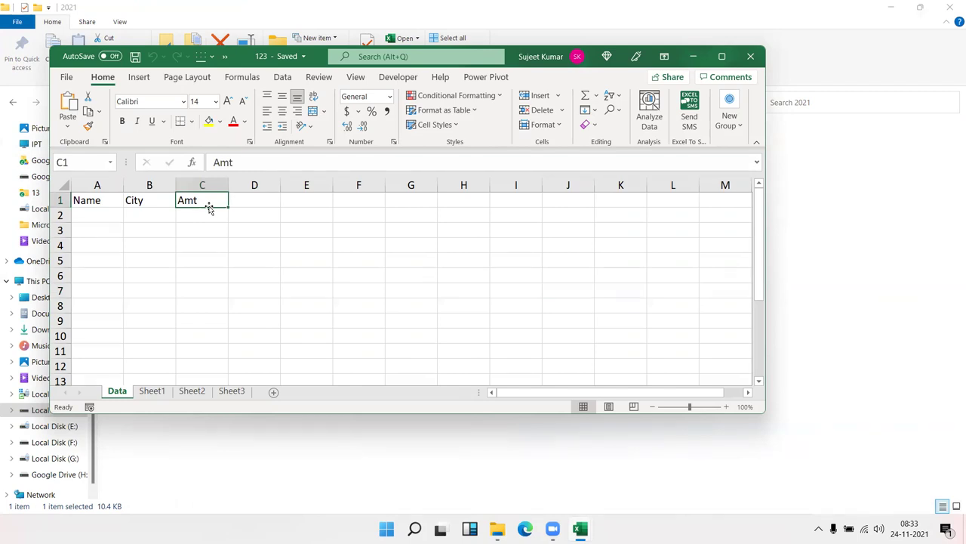
click(750, 61)
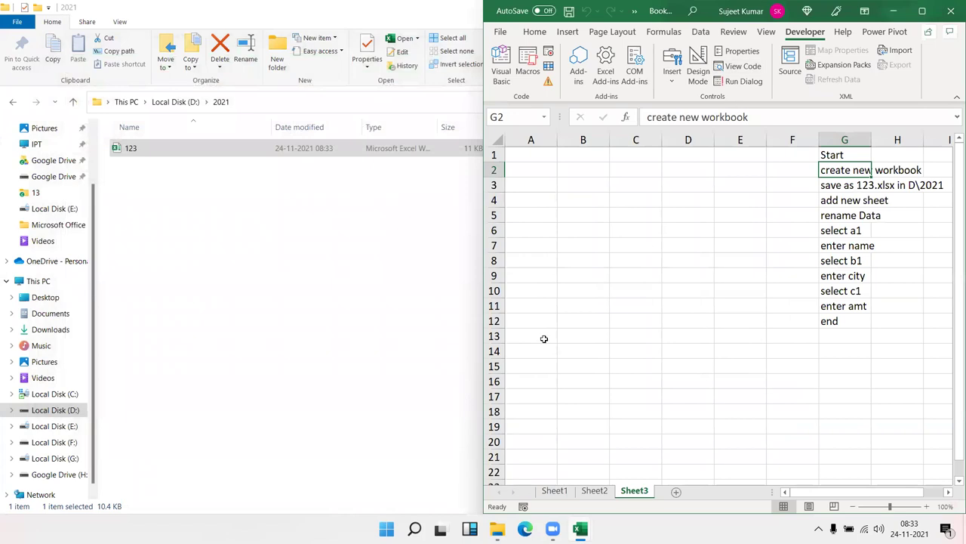
Bring back the Microsoft Visual Basic window with raj_1, then the Book1 step-list window
mouse_move(580, 529)
click(414, 483)
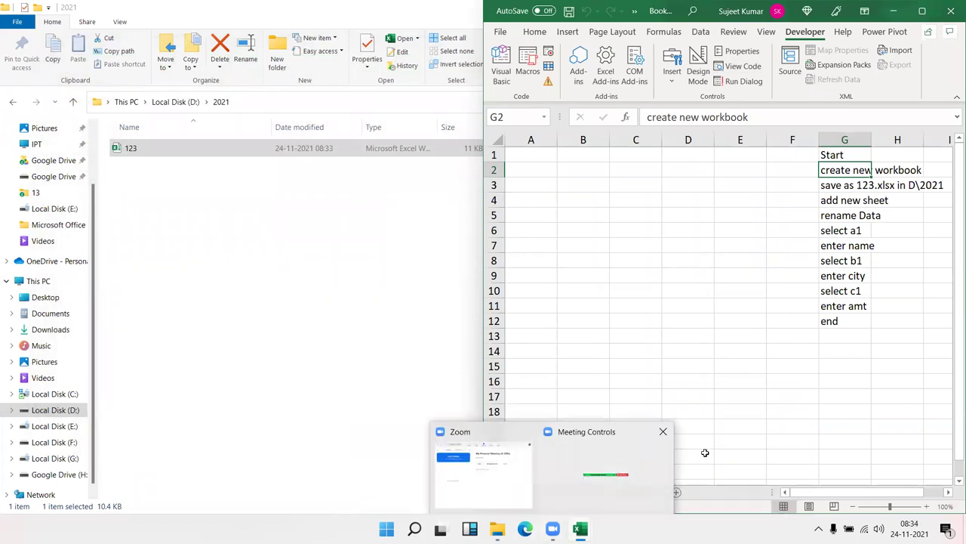
click(579, 529)
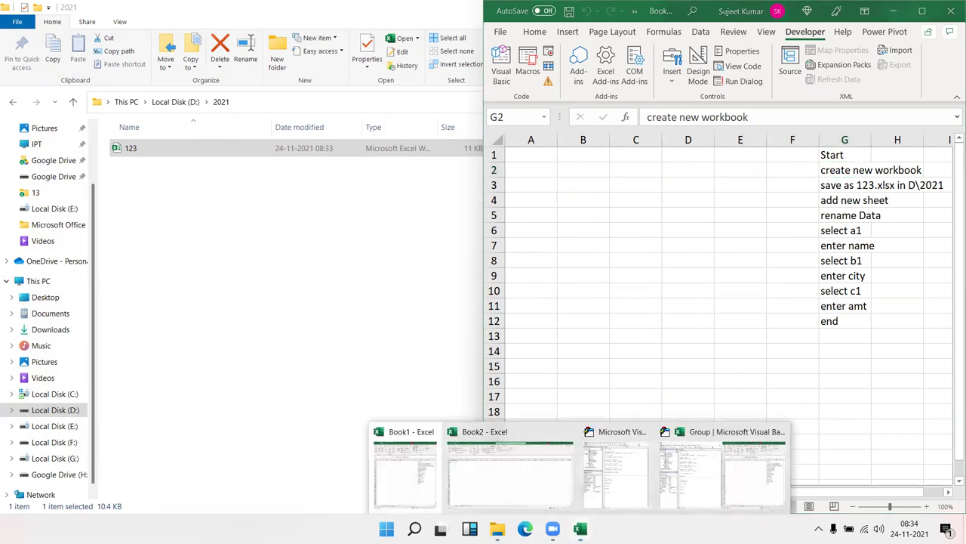
click(689, 495)
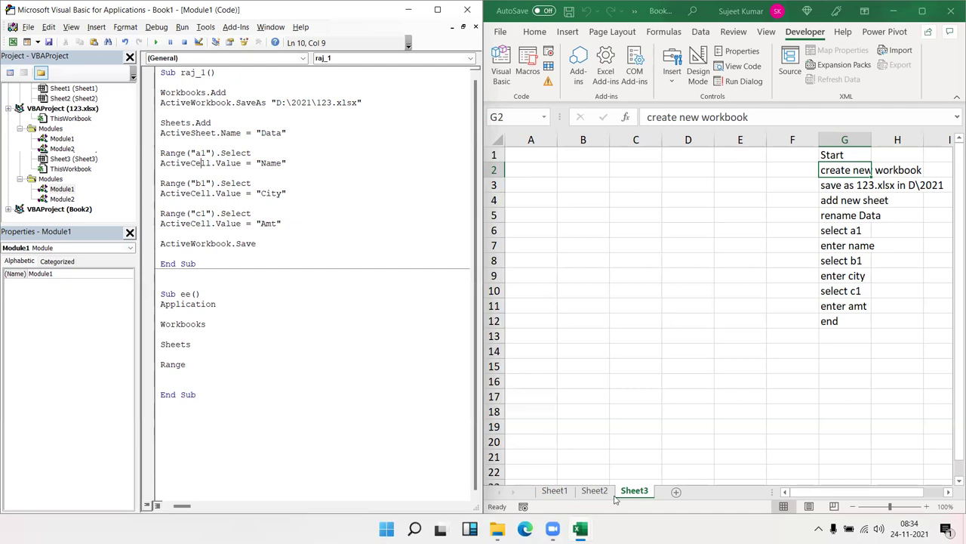
click(948, 31)
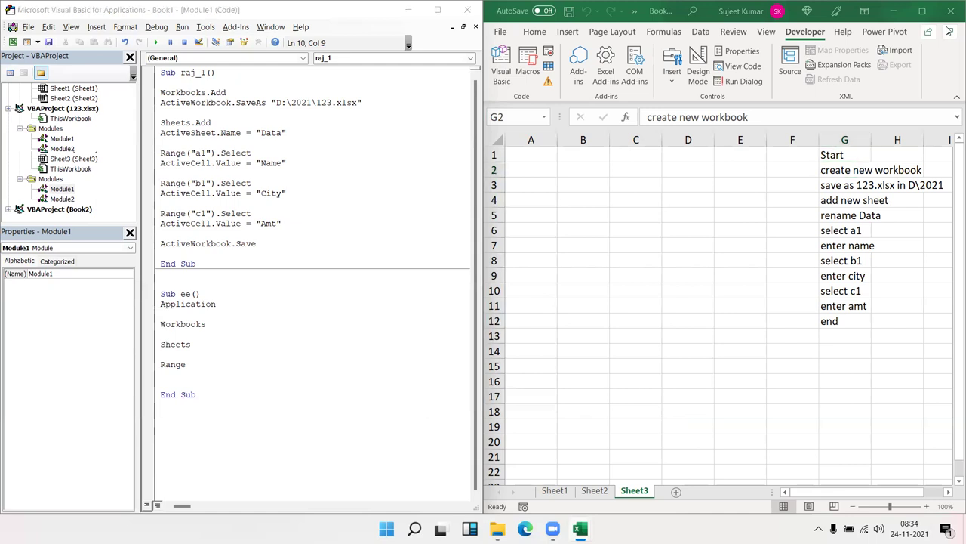